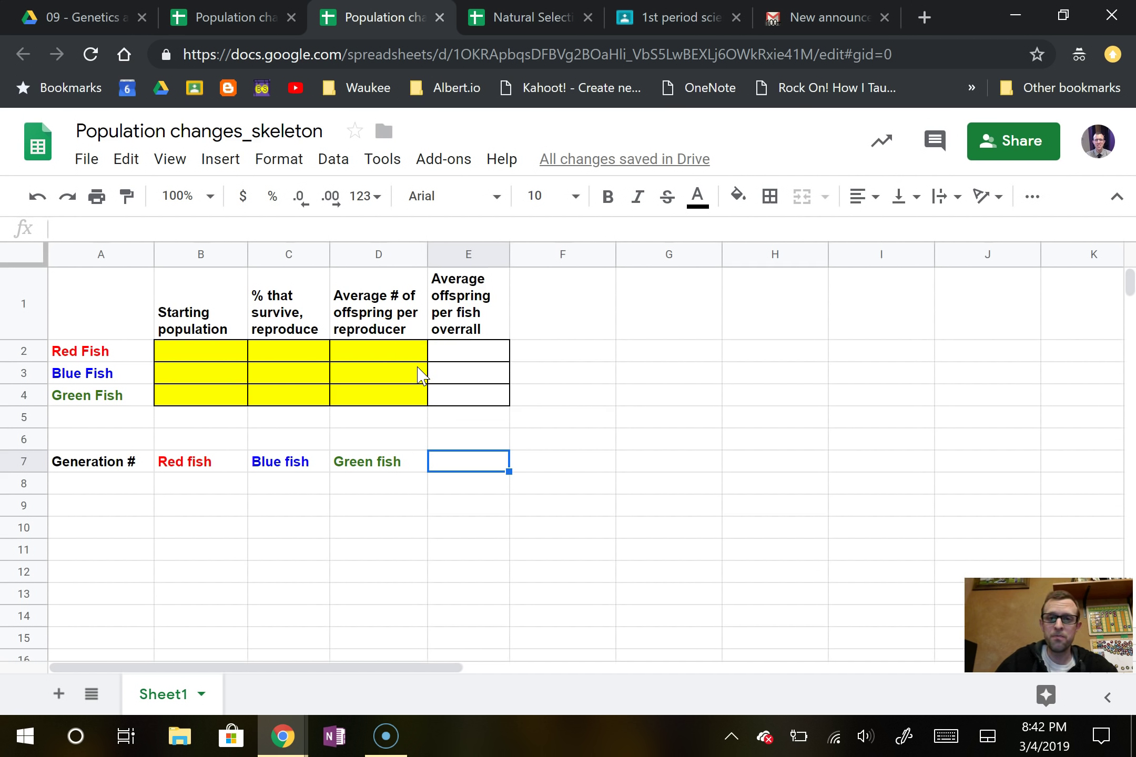
Step: Enter a starting population of 1000 for the red, blue and green fish in B2 to B4
left_click(216, 354)
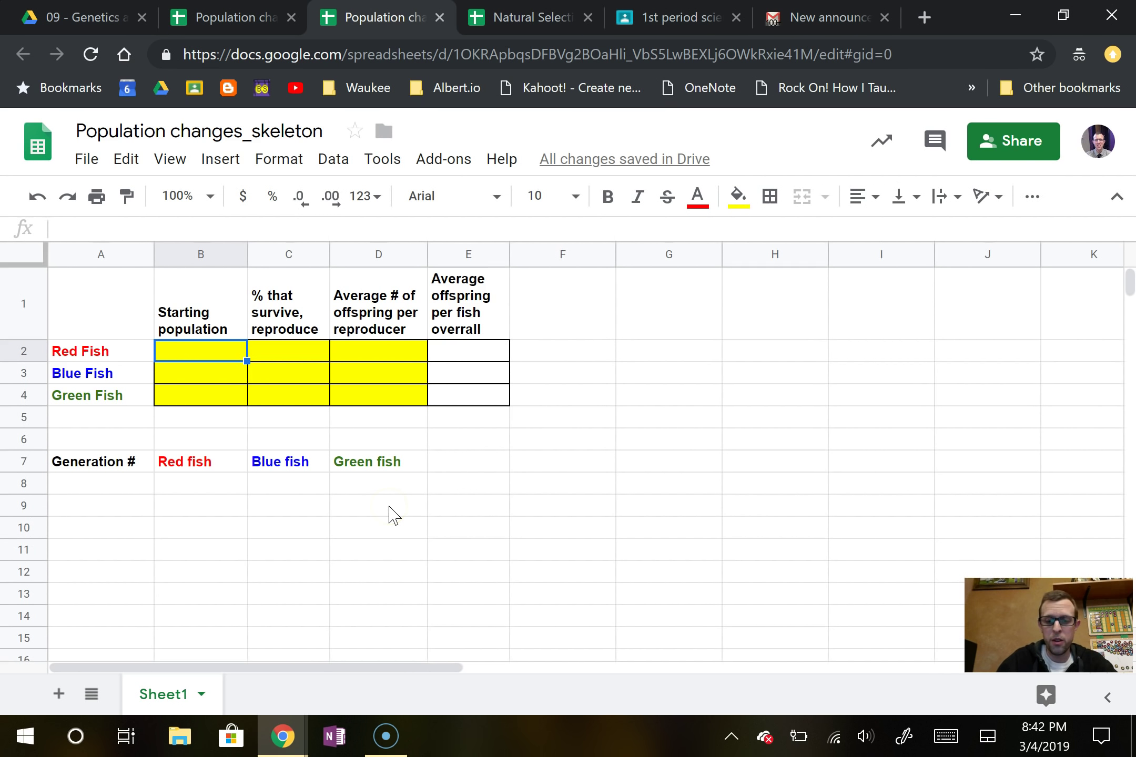
type("1000")
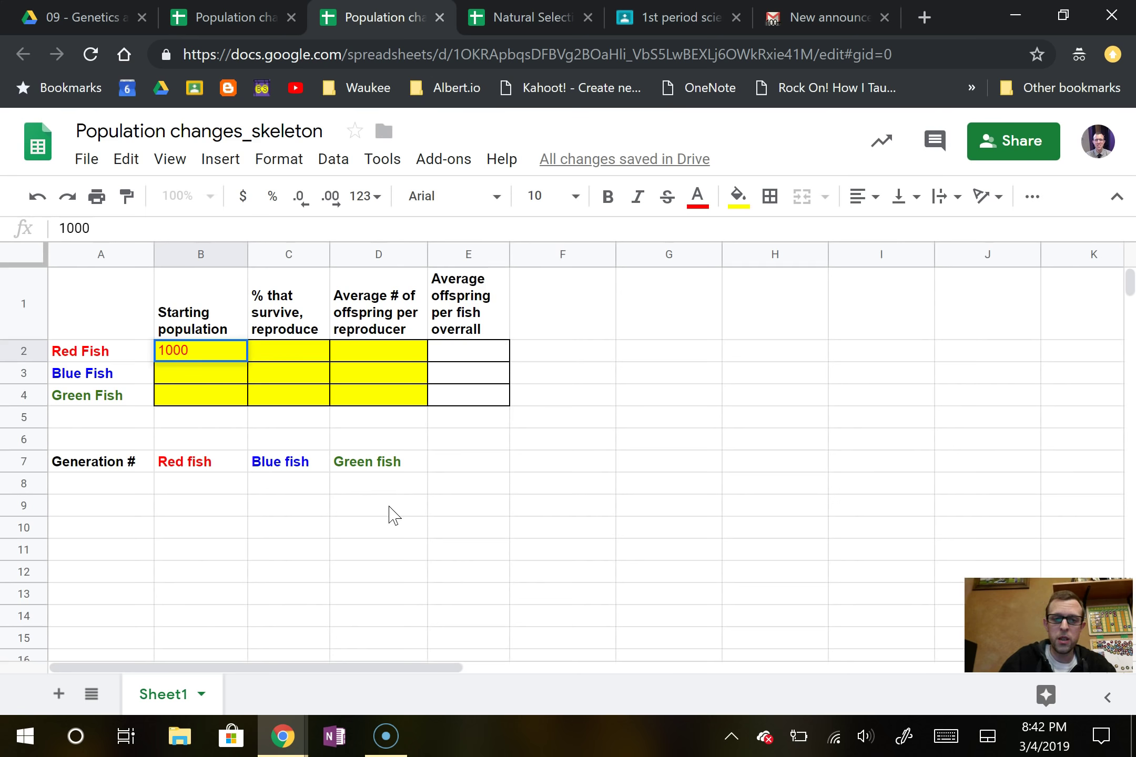
key("Return")
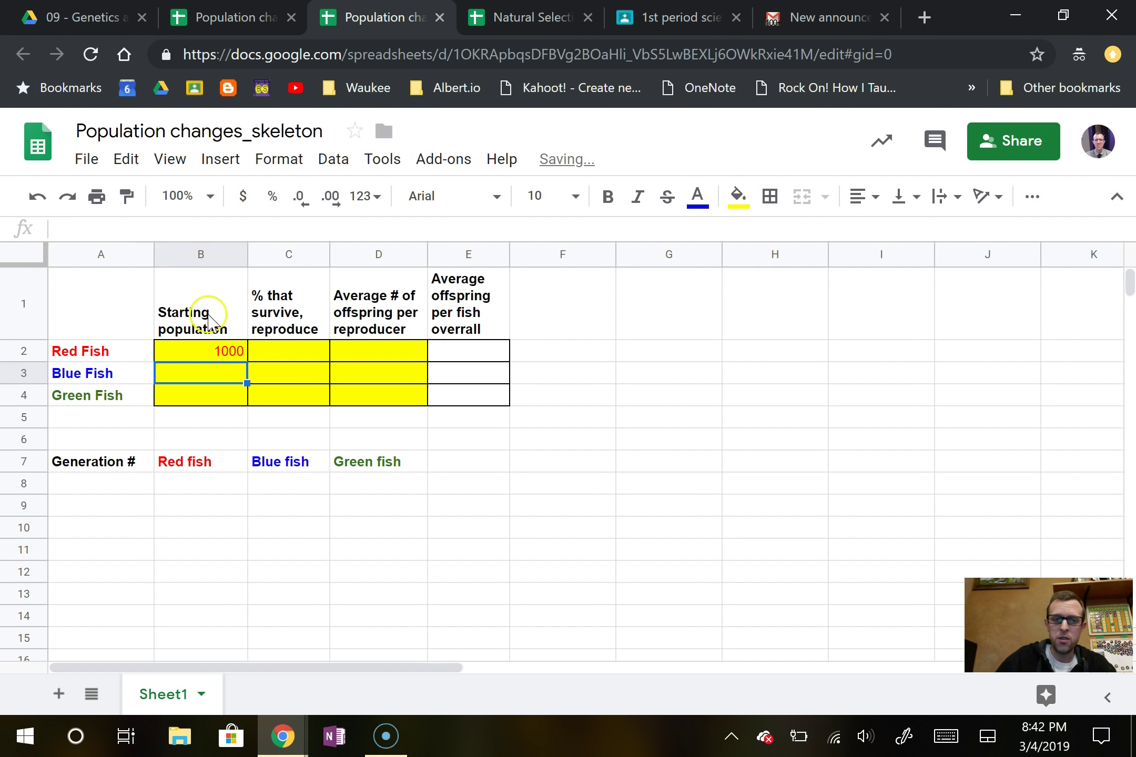
left_click(223, 323)
left_click(220, 352)
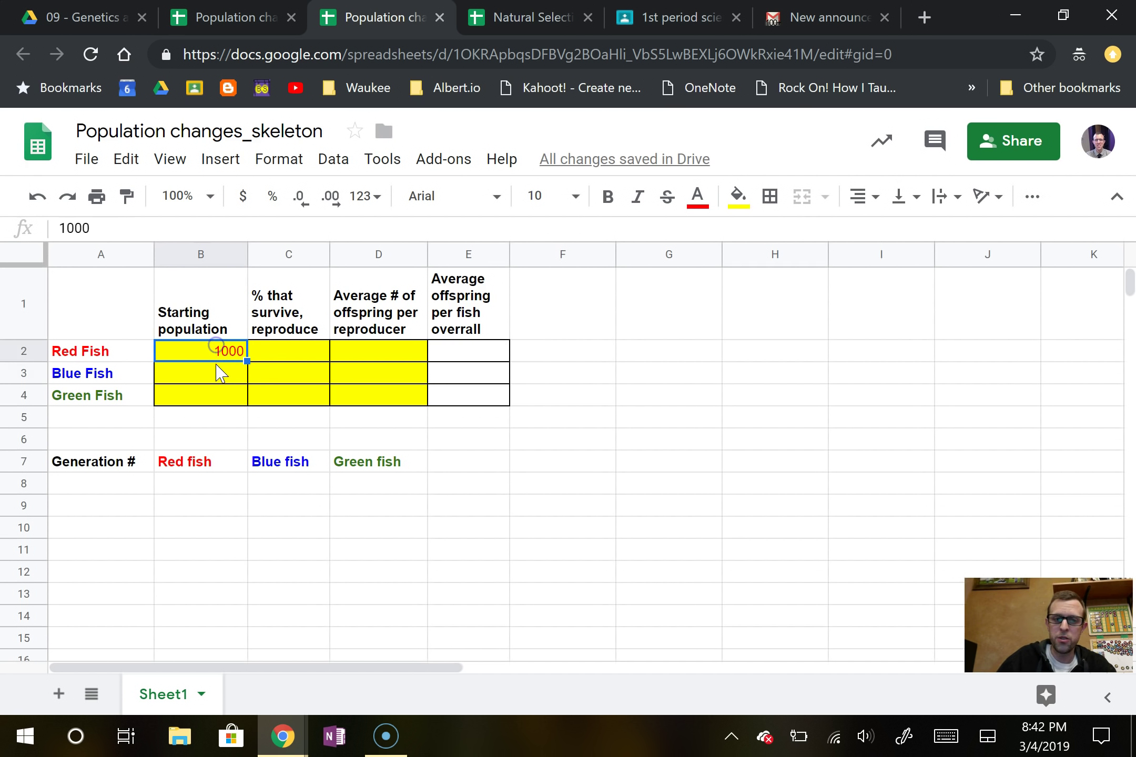
left_click(215, 366)
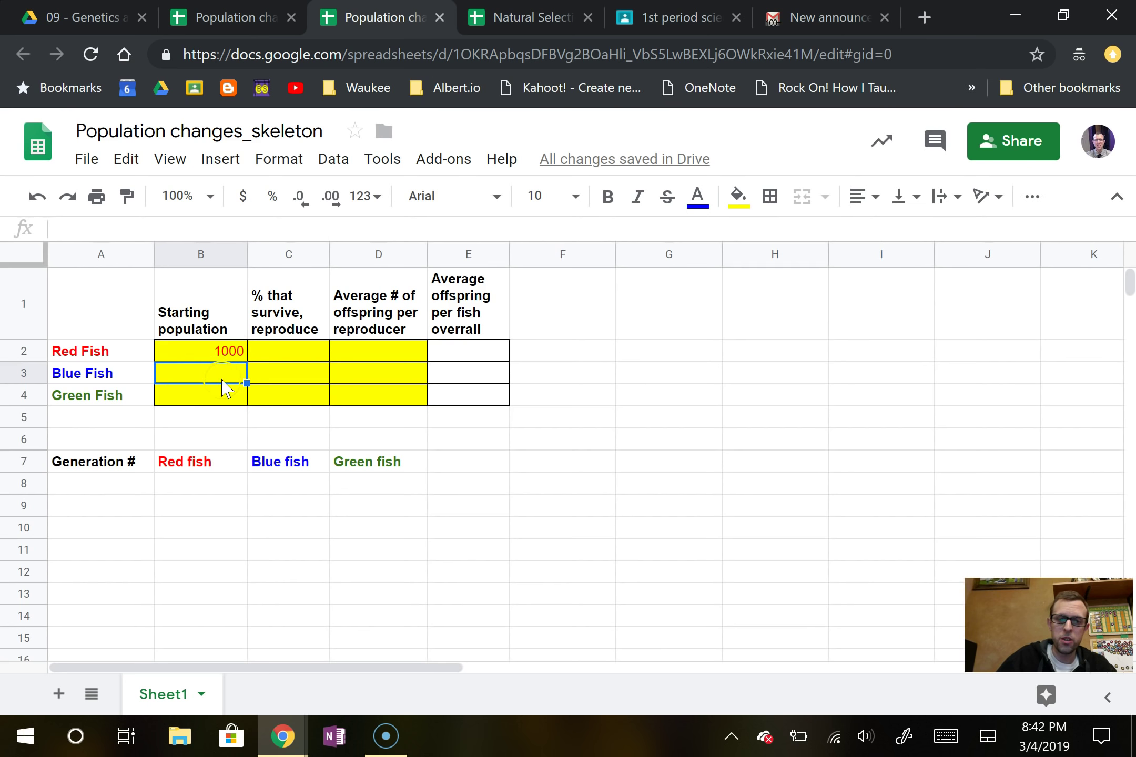
type("1000")
key("Return")
type("1000")
key("Return")
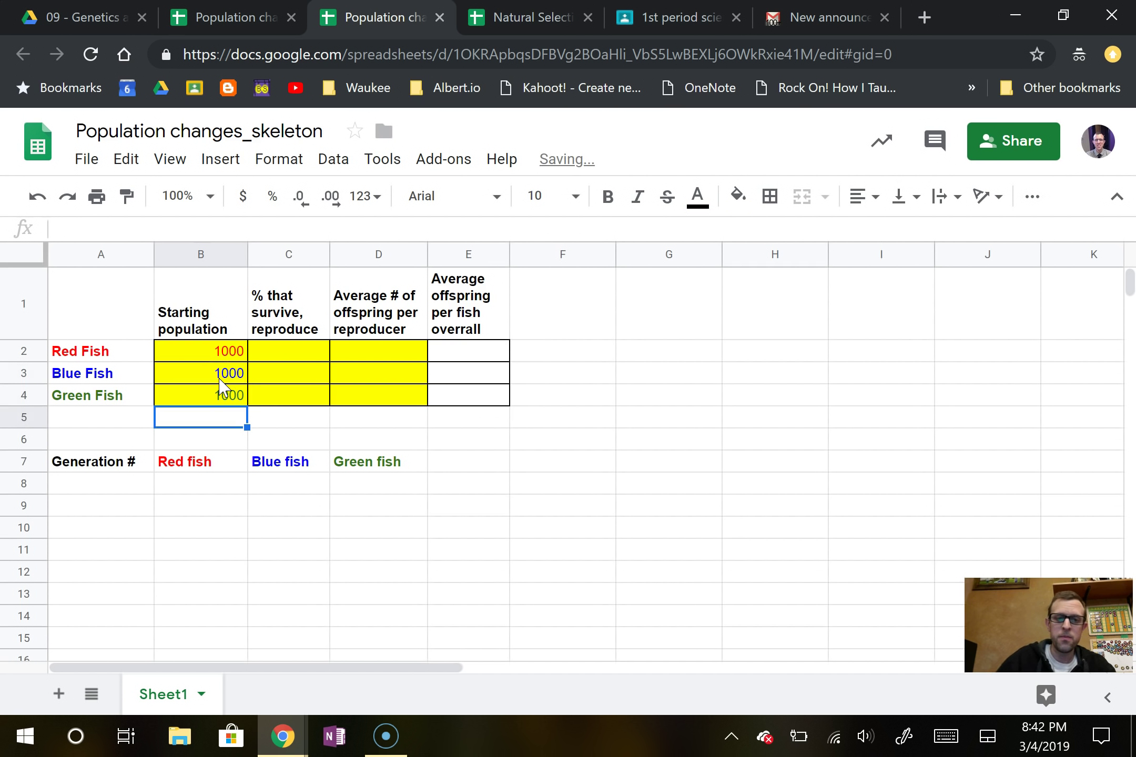
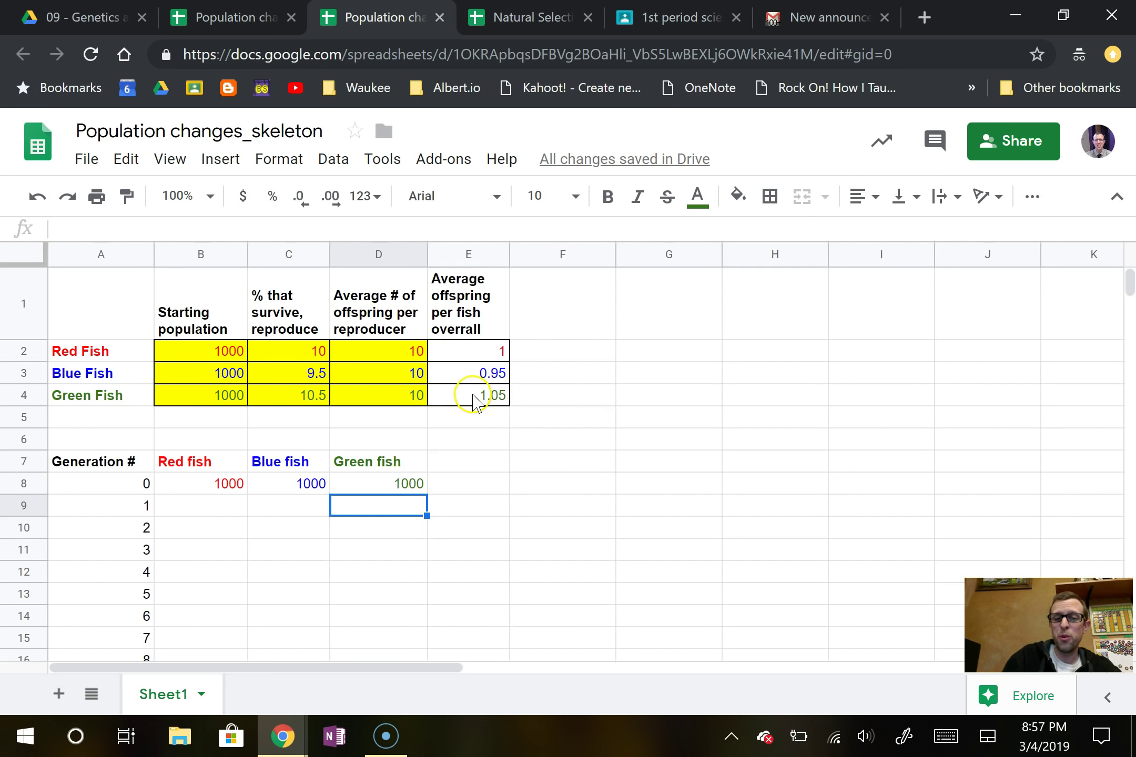
Step: Enter the formula =B8*E2 in B9 to calculate the red fish population for generation 1
left_click(217, 509)
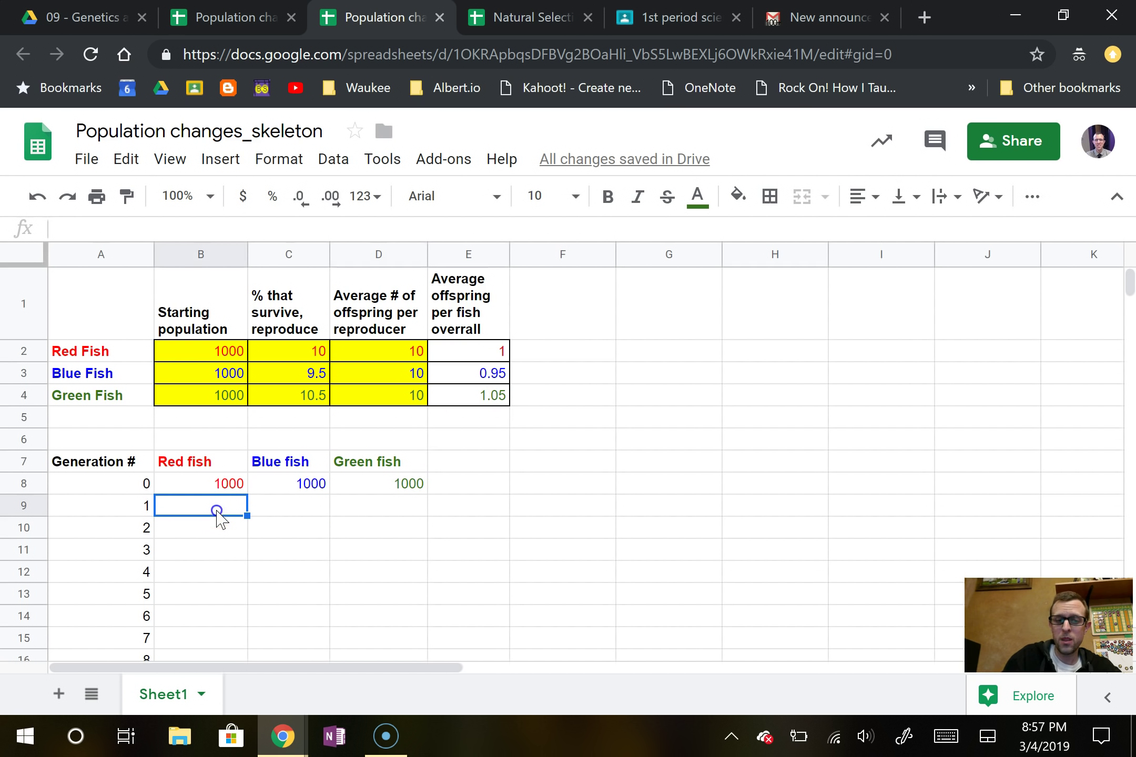
type("=")
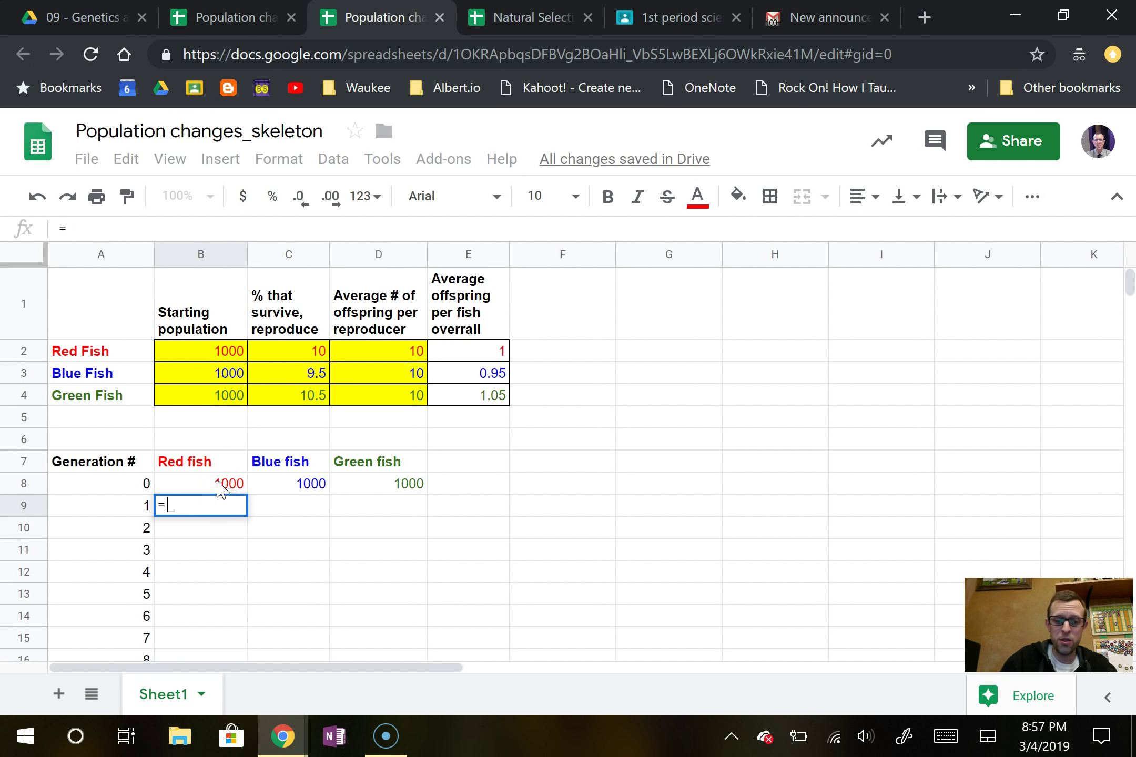
left_click(227, 487)
type("*")
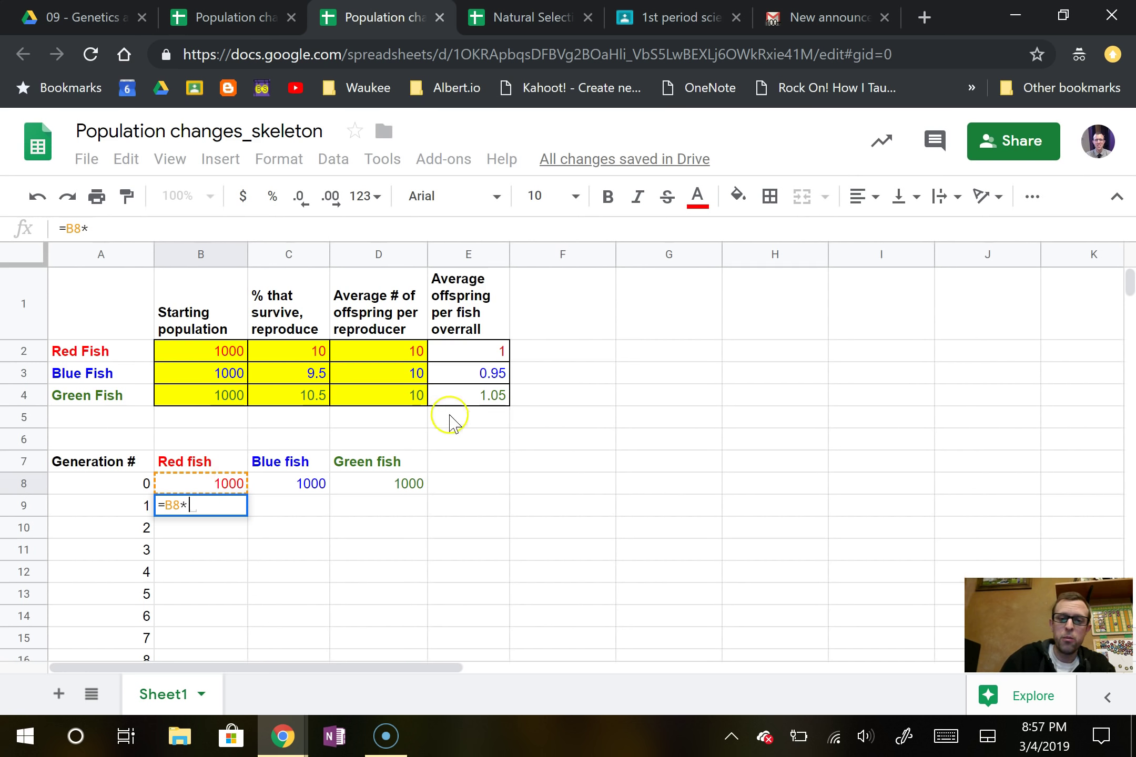
left_click(481, 356)
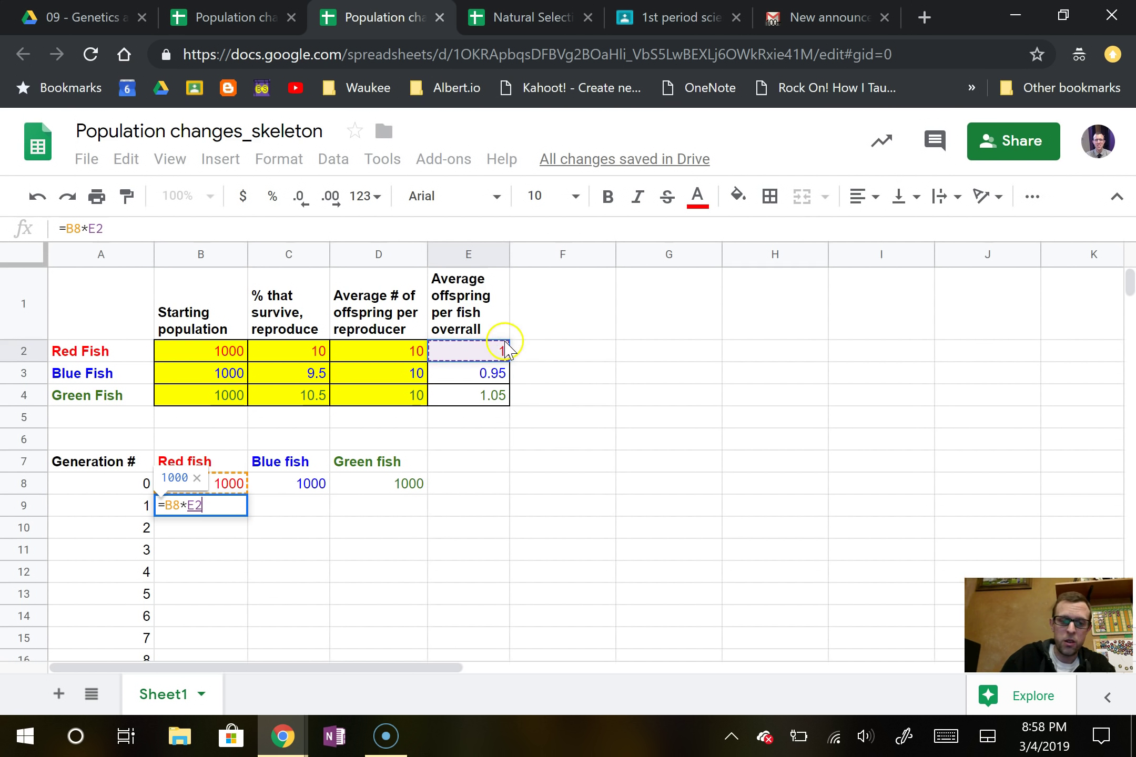
key("Return")
key("Up")
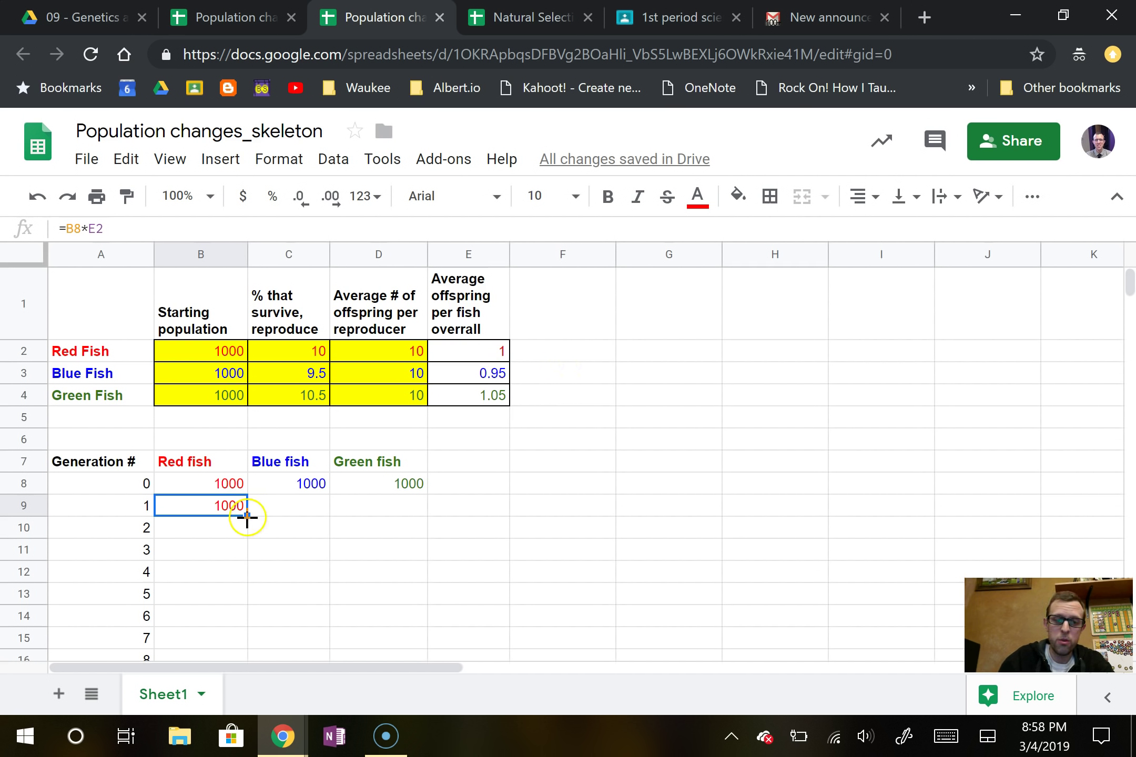
Step: Try filling the B9 formula down to B12 and check the cell references in the copied formulas
left_click_drag(247, 514, 243, 530)
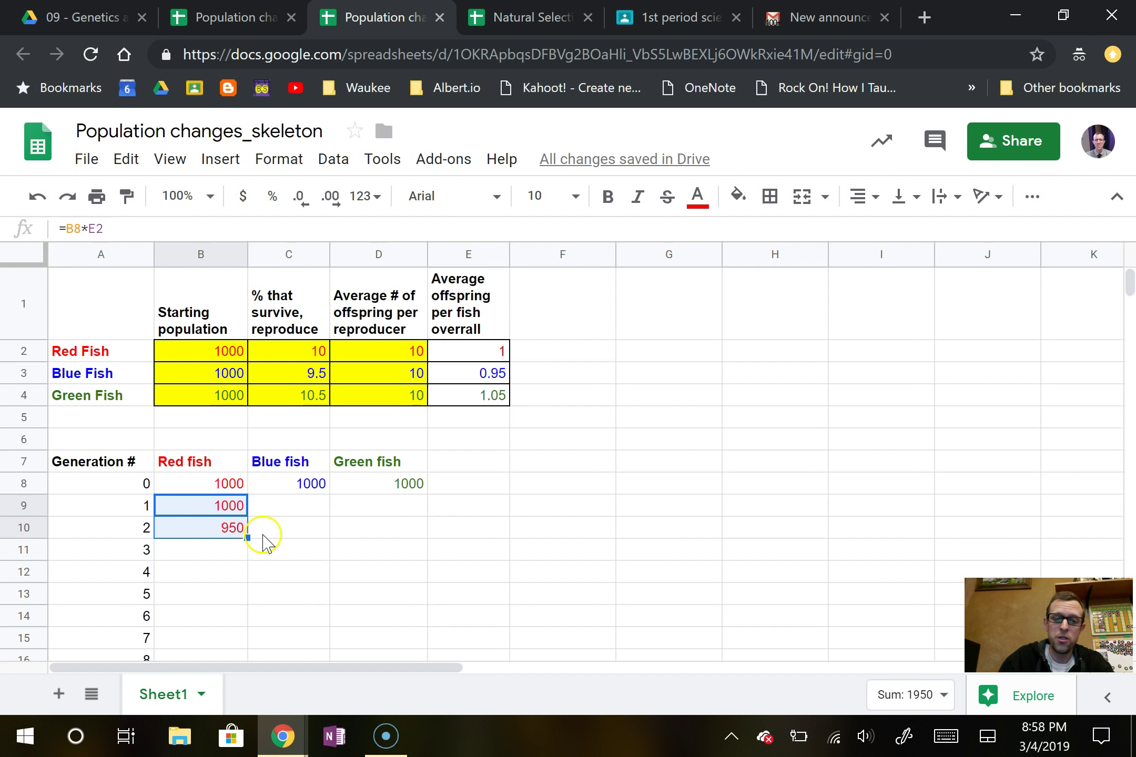
left_click_drag(247, 539, 242, 571)
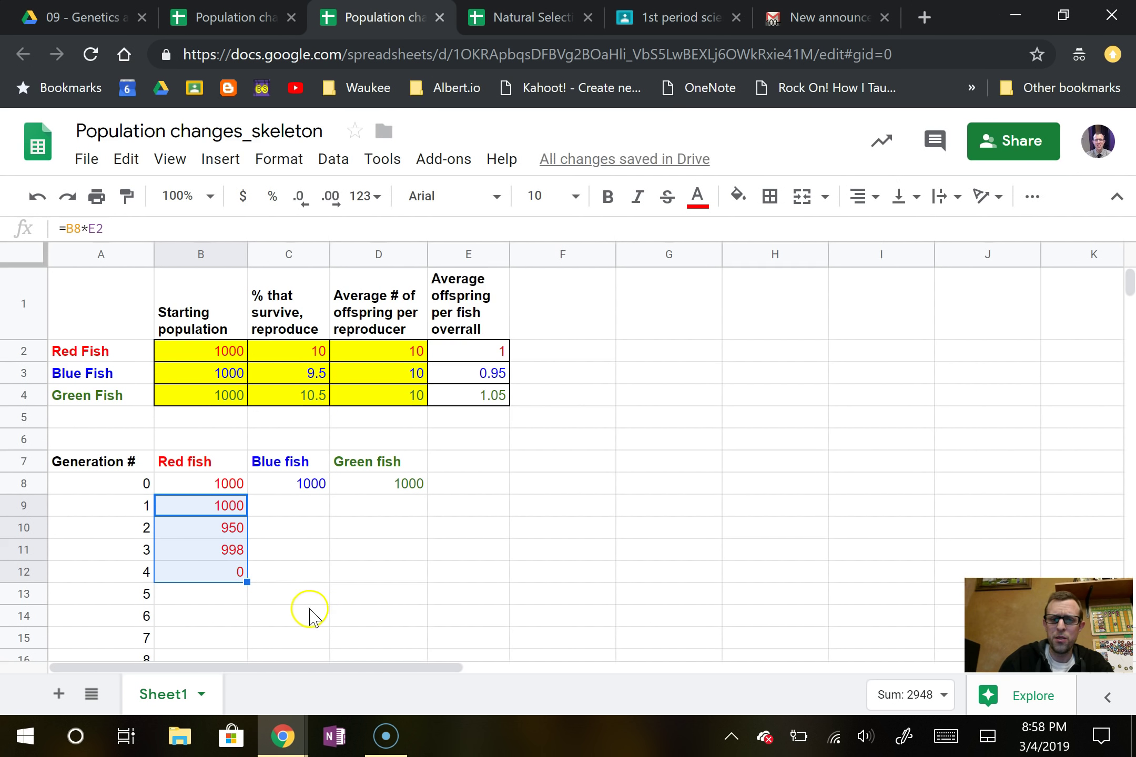
left_click(293, 528)
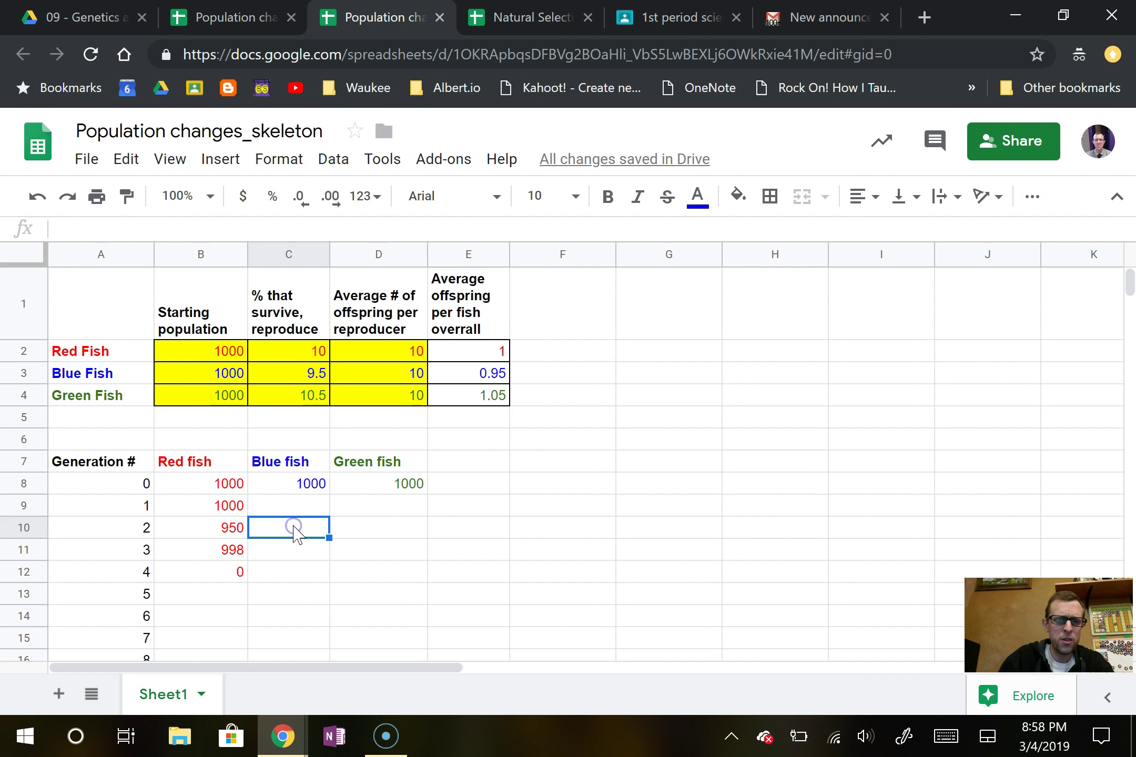
left_click(230, 506)
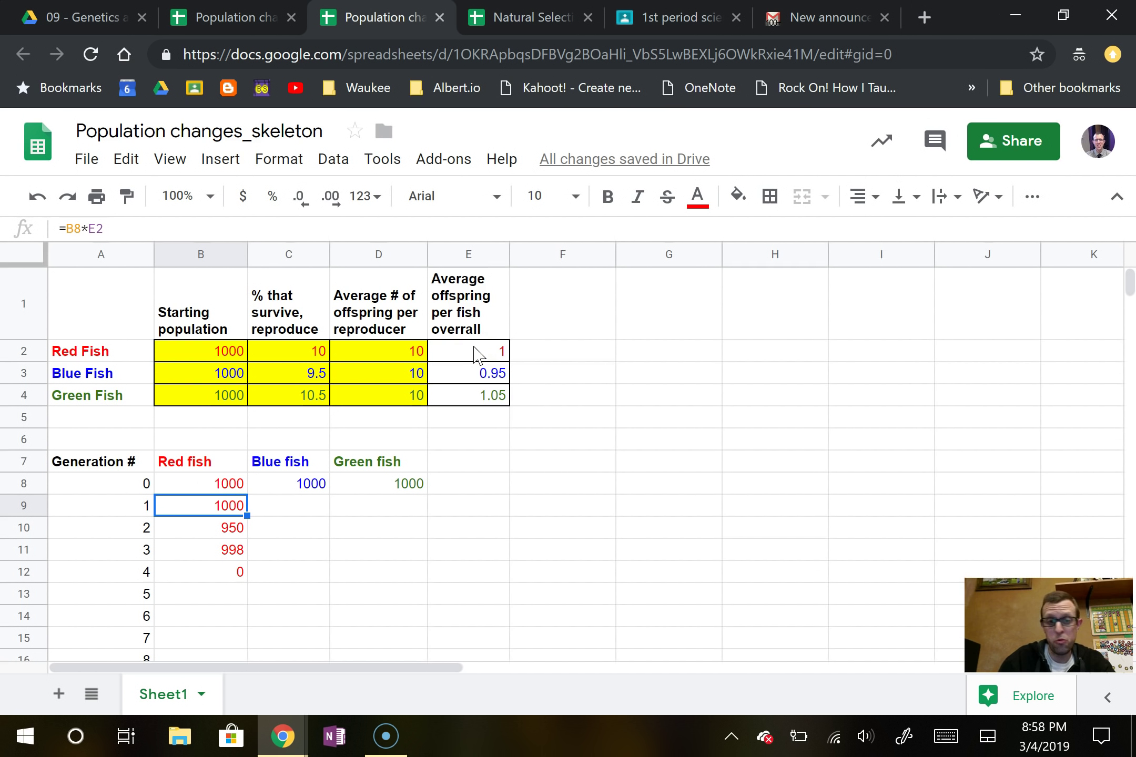
left_click(227, 528)
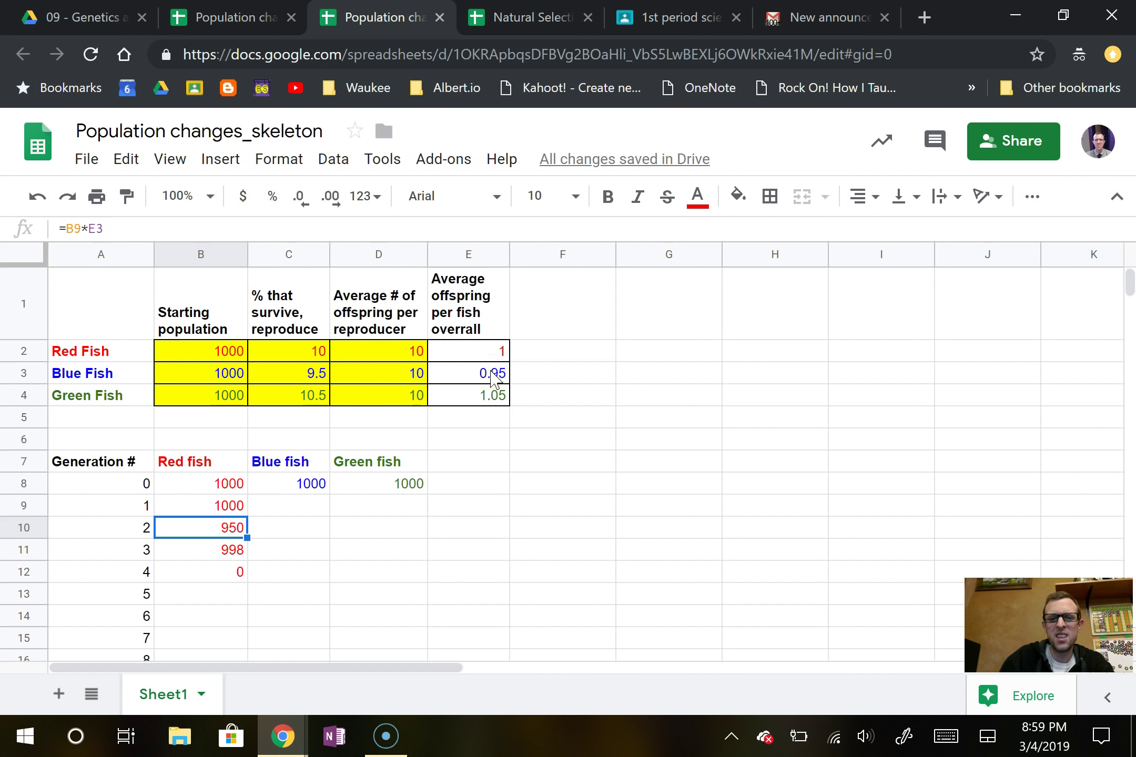
key("Down")
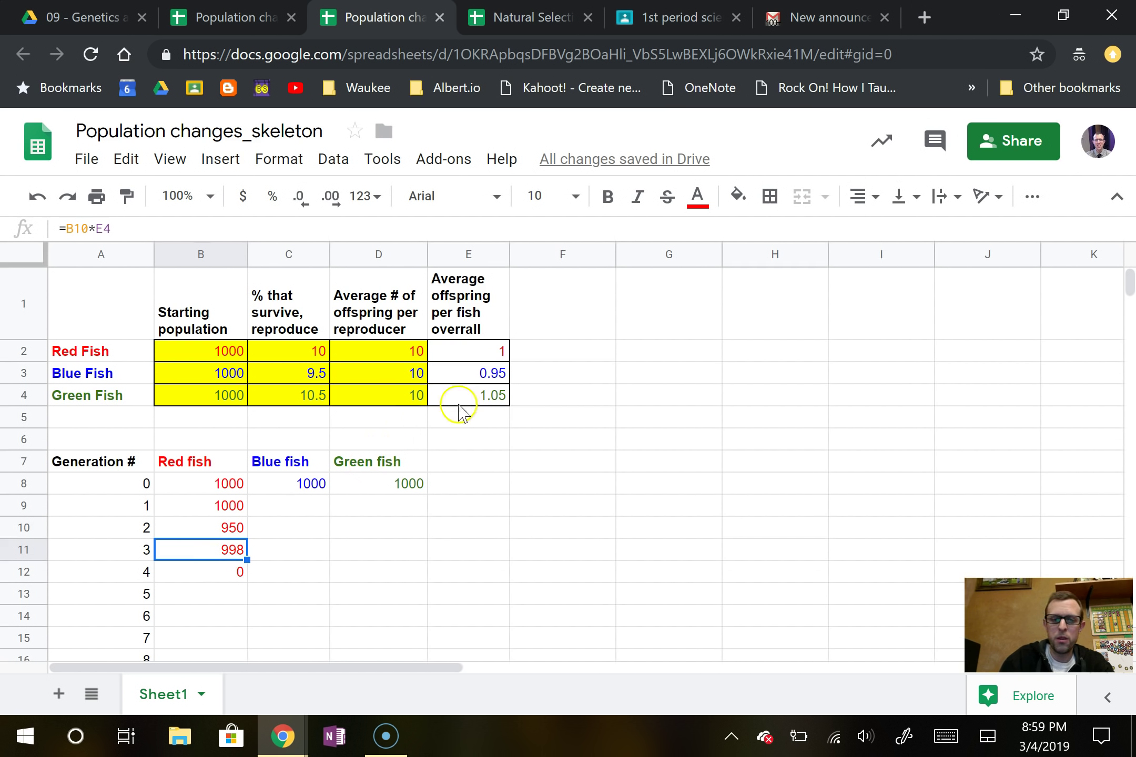
left_click(215, 573)
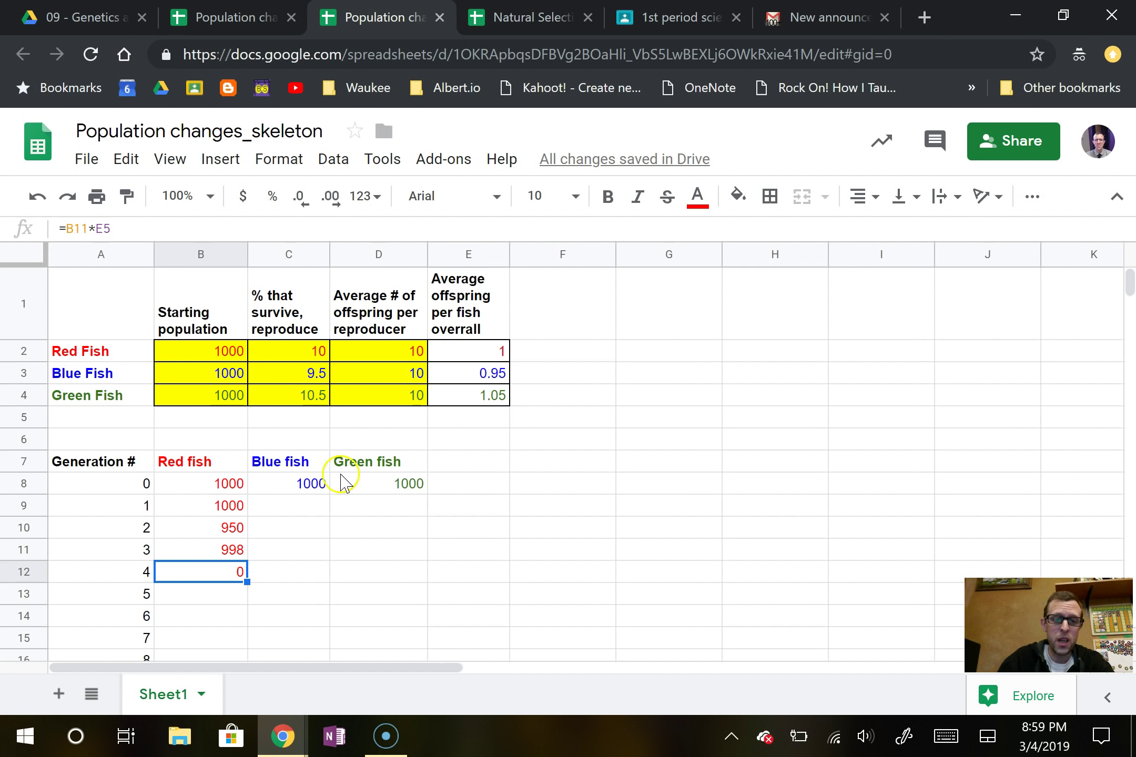
Step: Clear the copied red fish formulas from B10 to B12
left_click_drag(213, 528, 213, 594)
key("Delete")
left_click(221, 490)
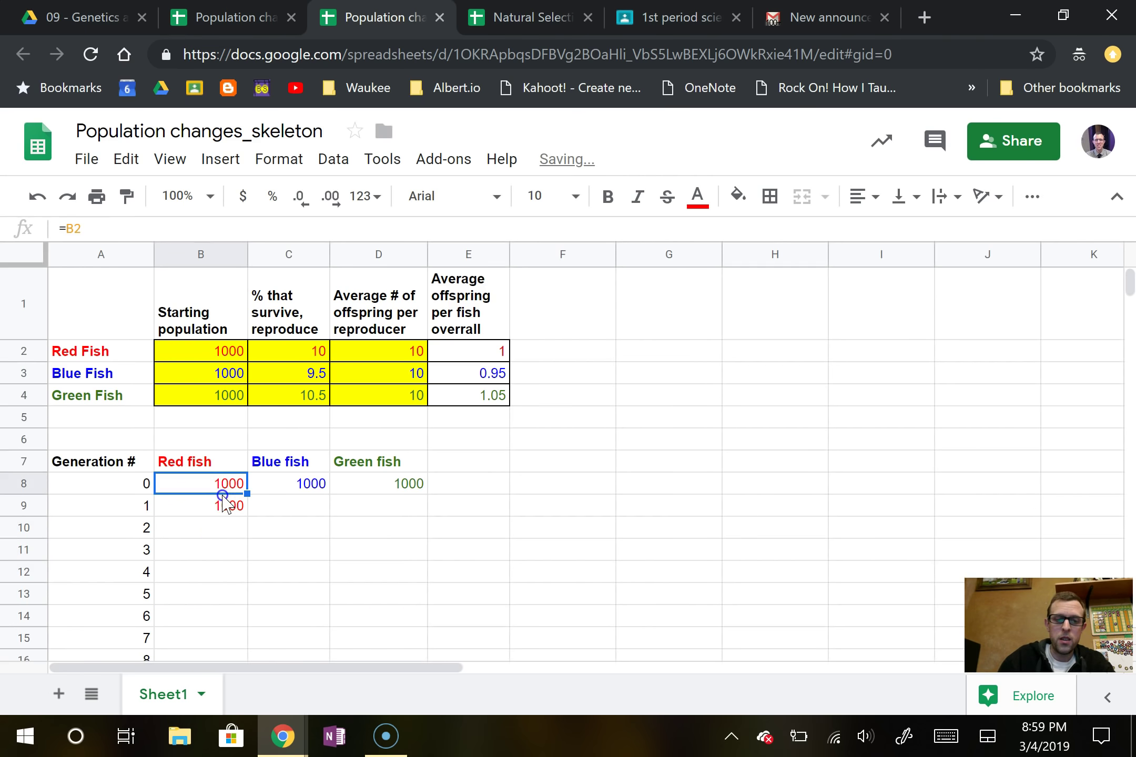
Step: Lock the row of the offspring reference in B9 so the formula reads =B8*E$2
left_click(225, 506)
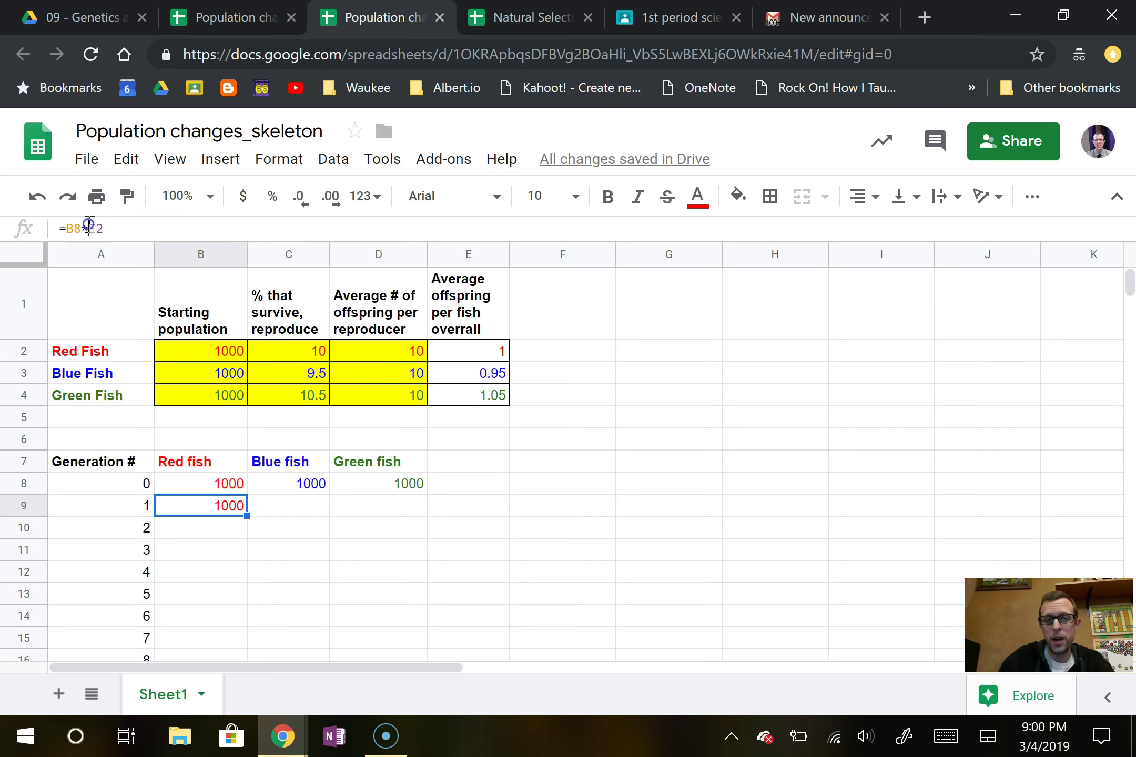
key("Return")
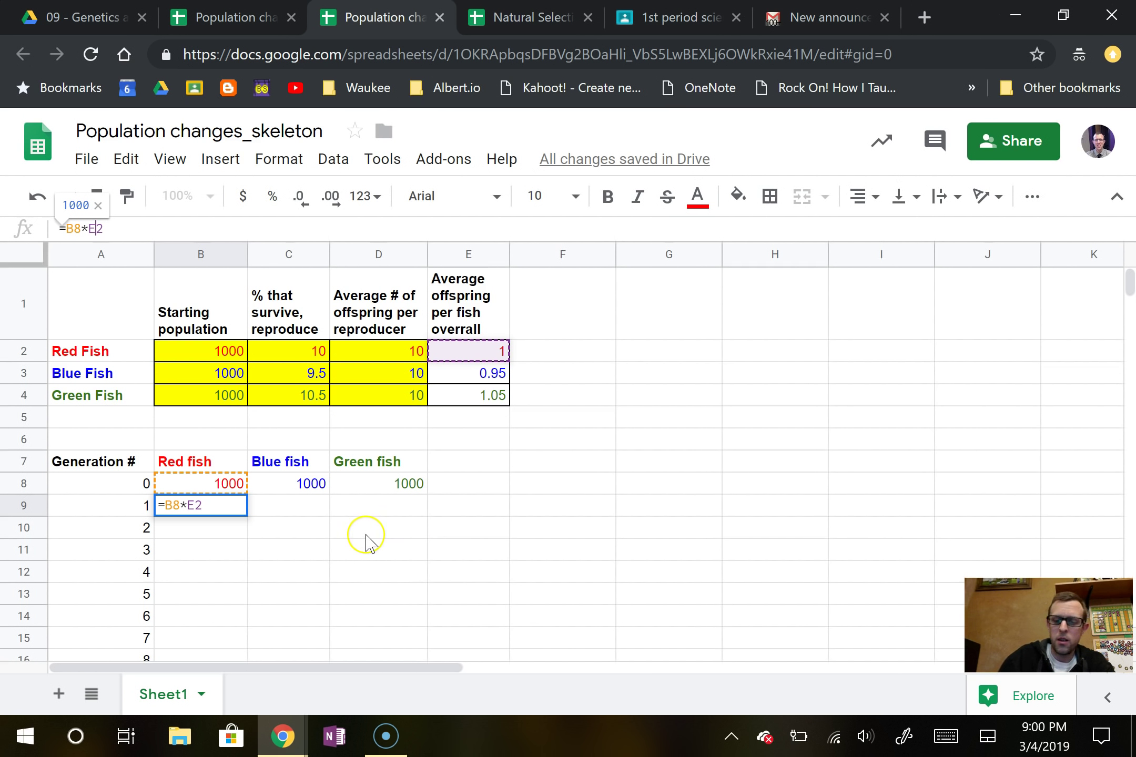
key("Return")
key("Up")
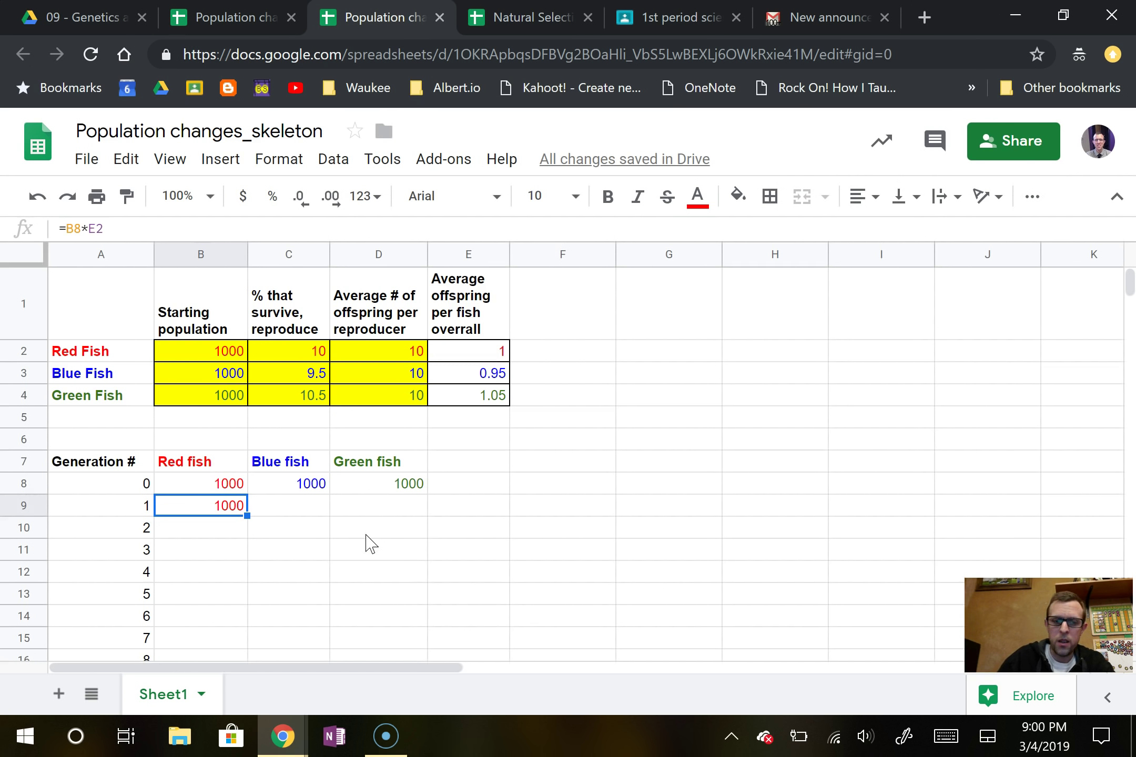
left_click(226, 506)
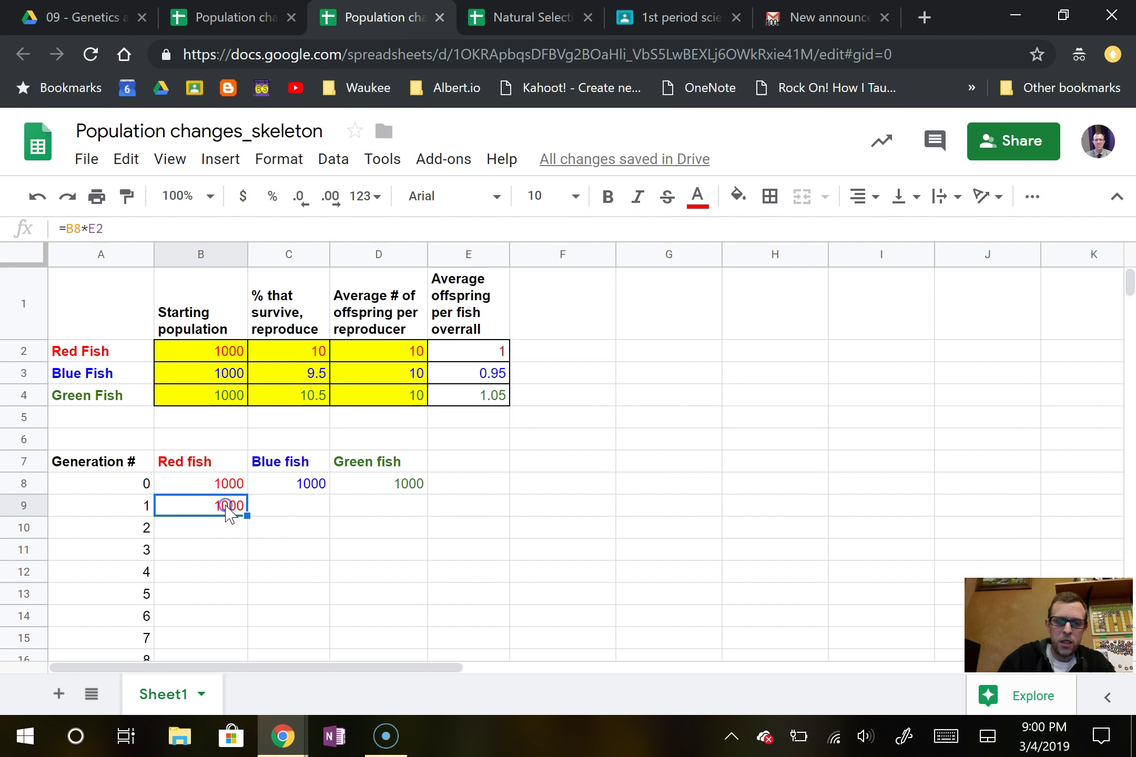
left_click(100, 228)
type("$")
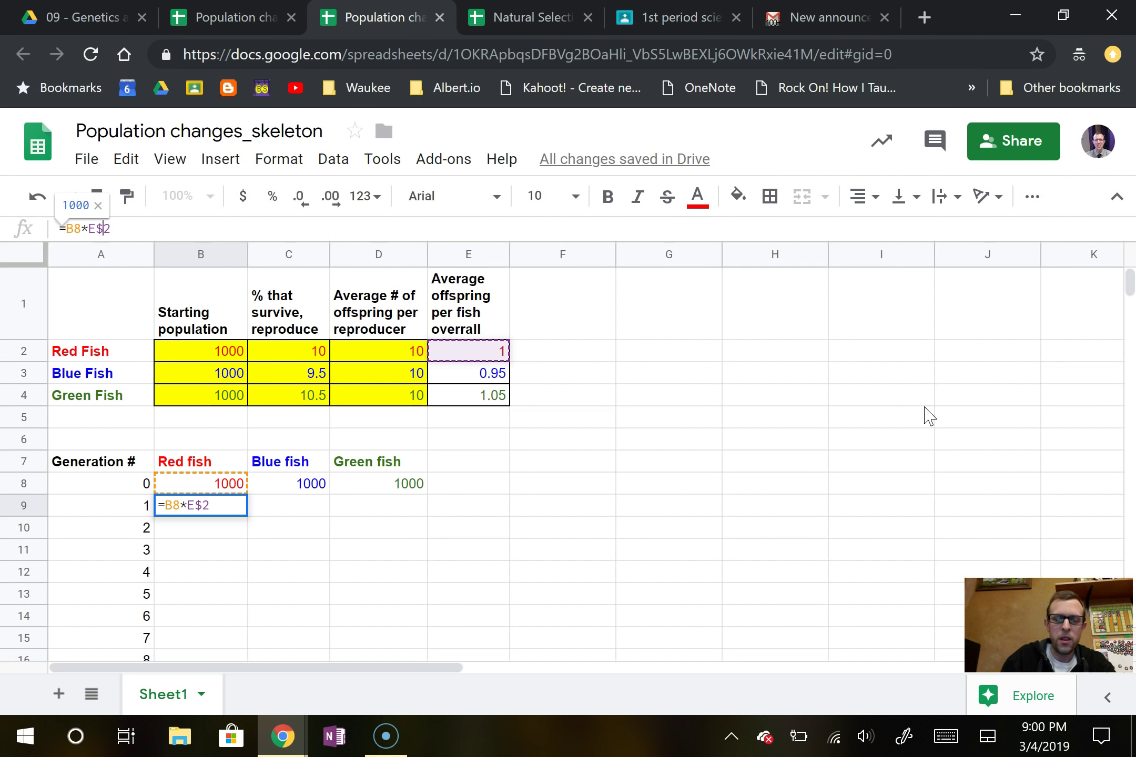
key("Return")
key("Up")
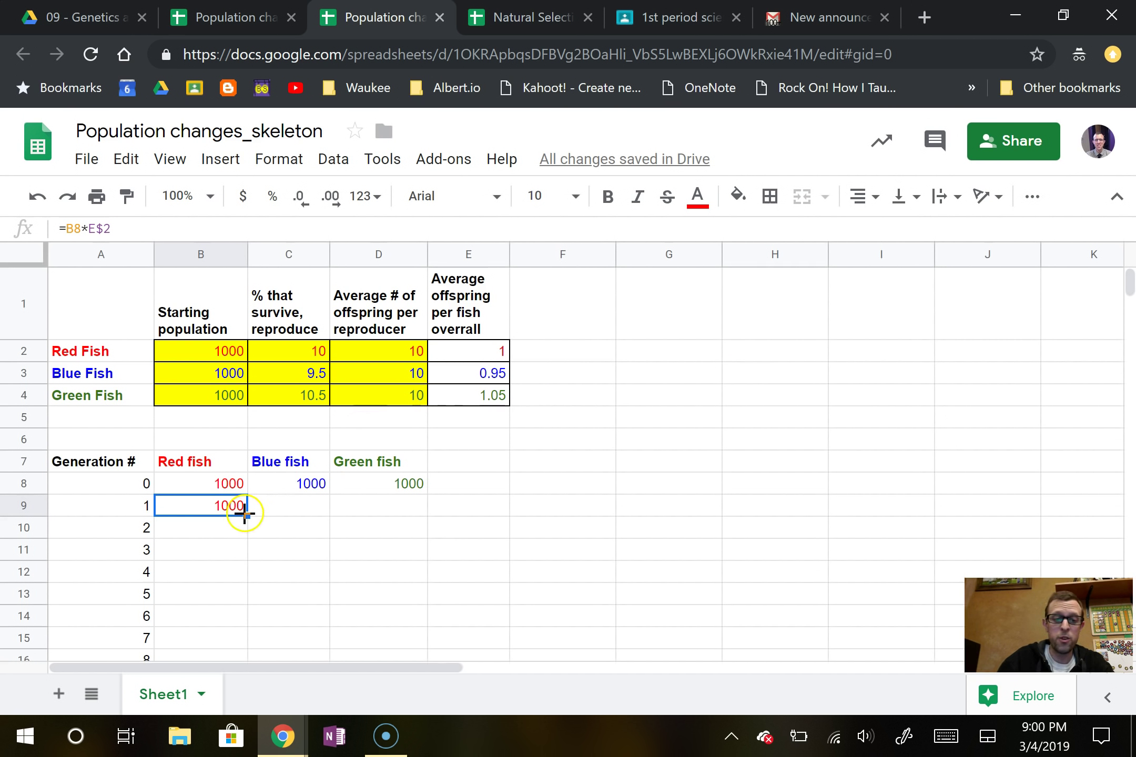
Step: Fill the red fish formula from B9 down through generation 4 in B12
left_click_drag(246, 513, 246, 536)
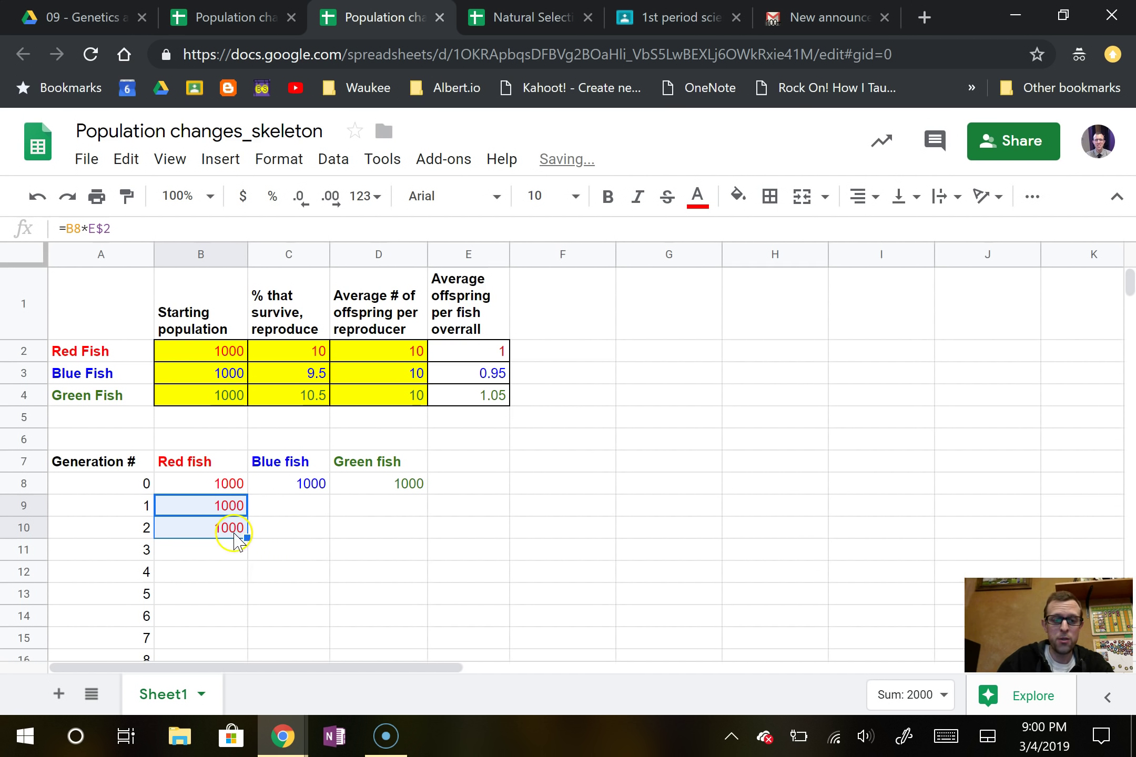
left_click_drag(244, 536, 240, 580)
left_click_drag(241, 580, 241, 580)
left_click(396, 508)
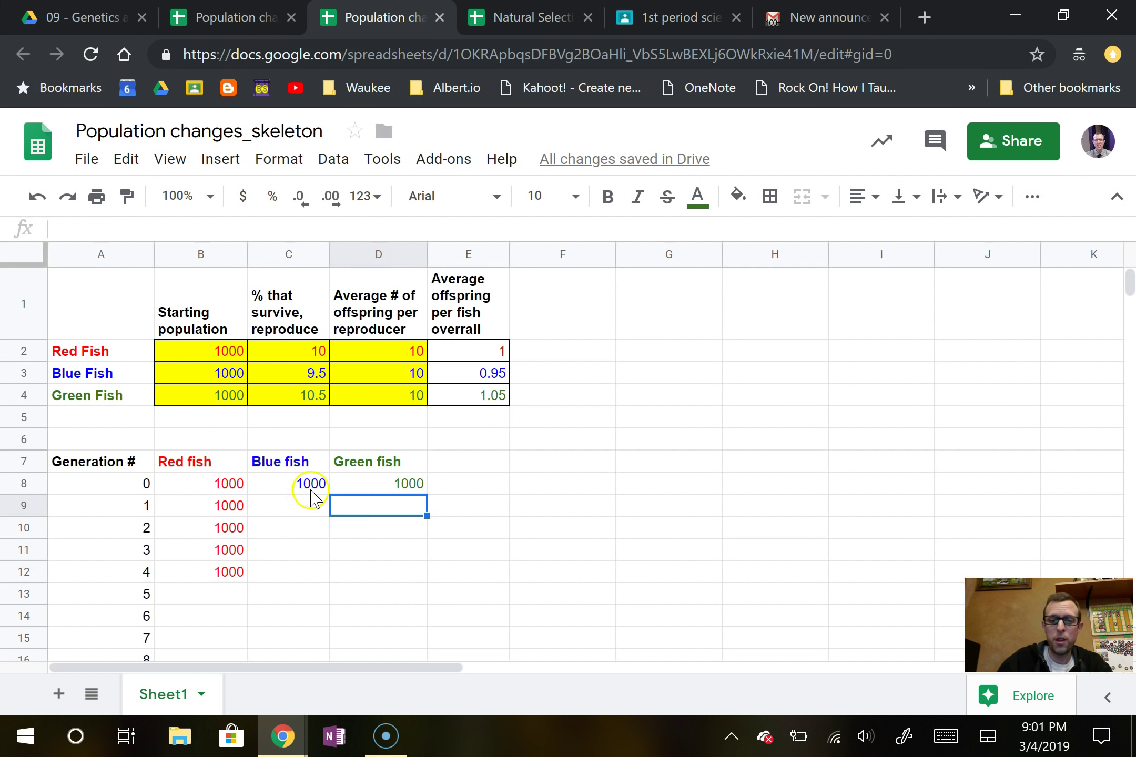
Step: Enter the formula =C8*E$3 in C9 to calculate the blue fish population for generation 1
left_click(294, 510)
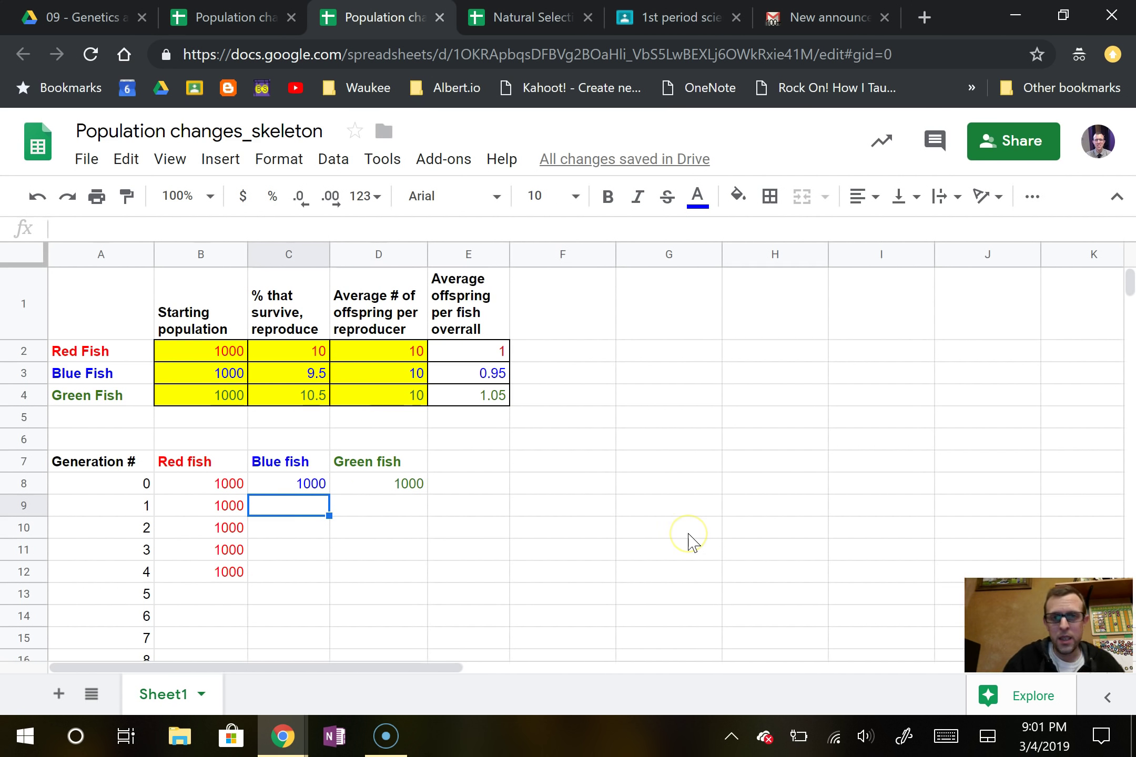
type("=C8*")
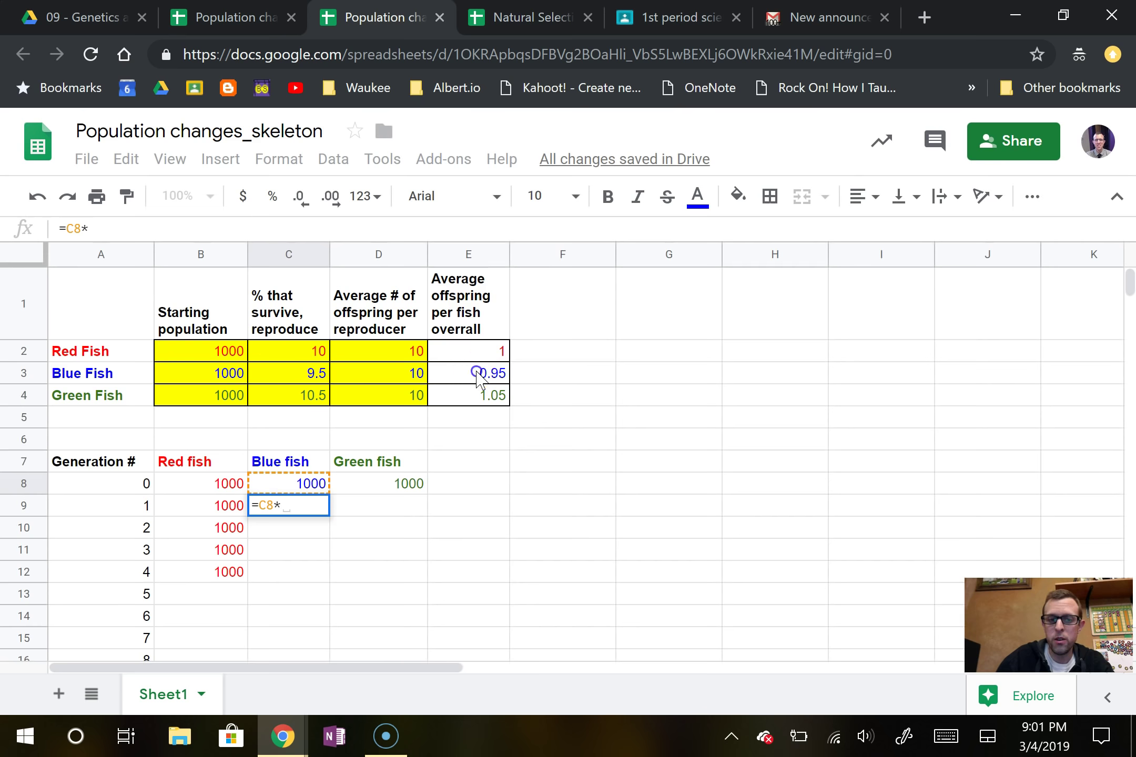
left_click(473, 374)
left_click(48, 300)
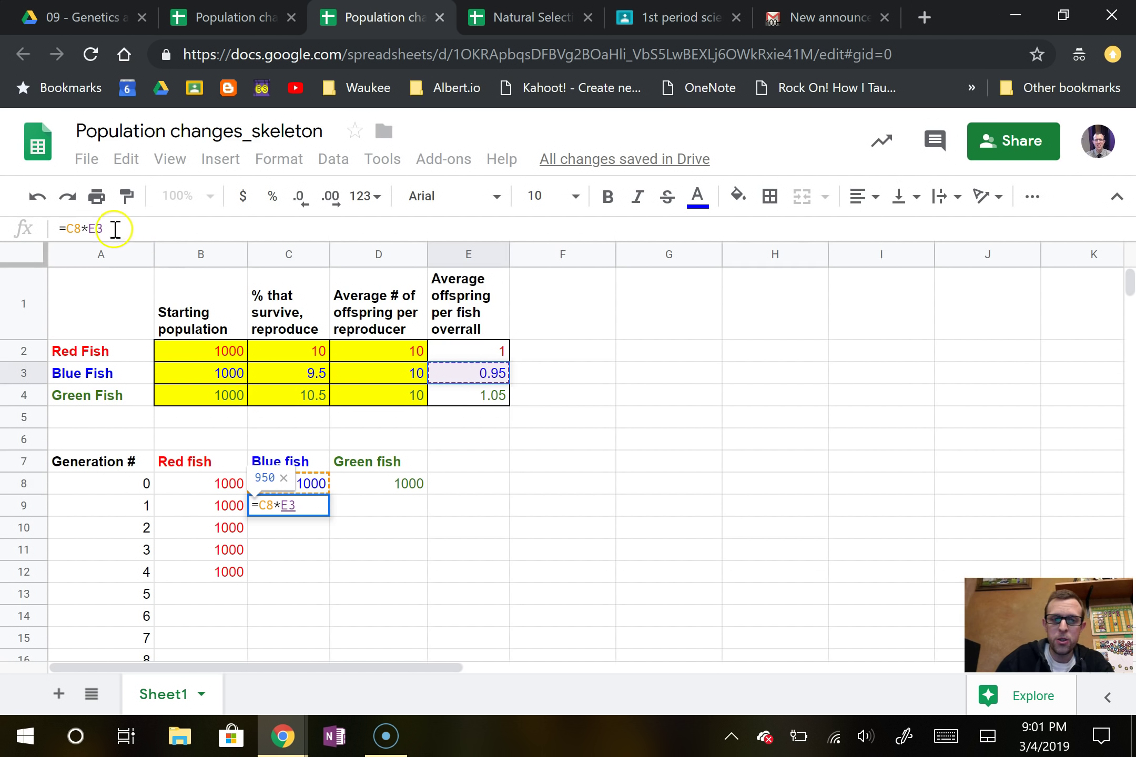
left_click(96, 228)
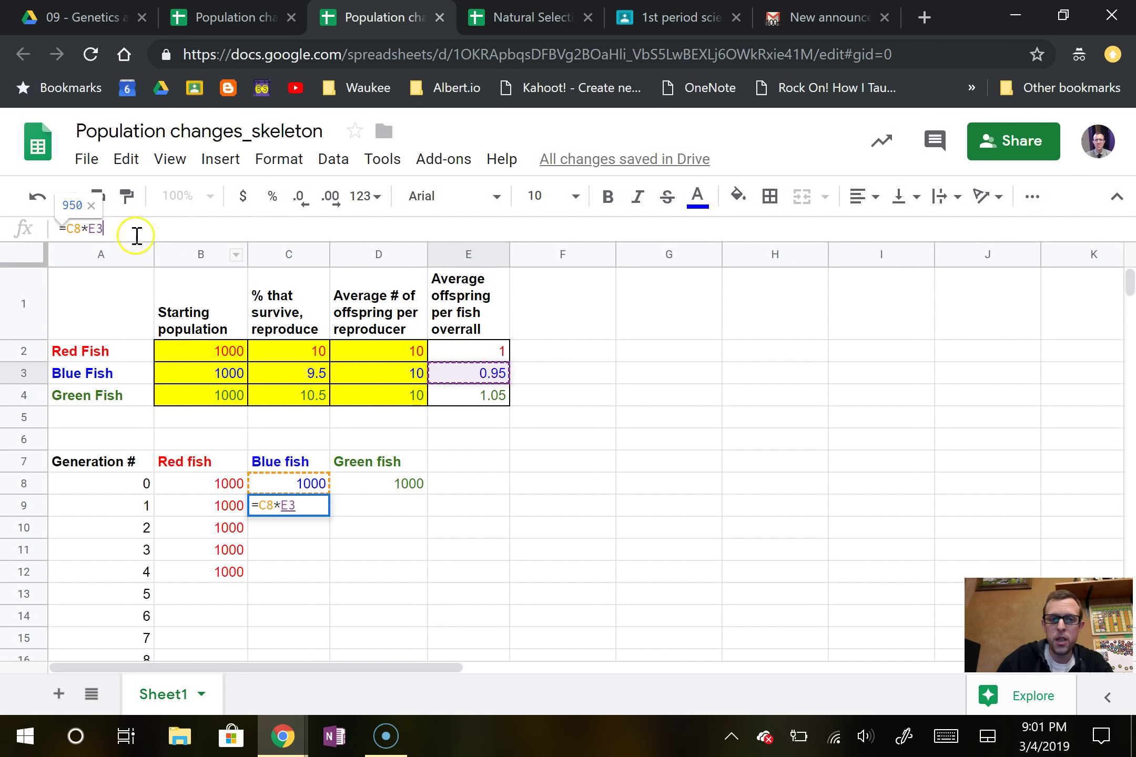
left_click(94, 227)
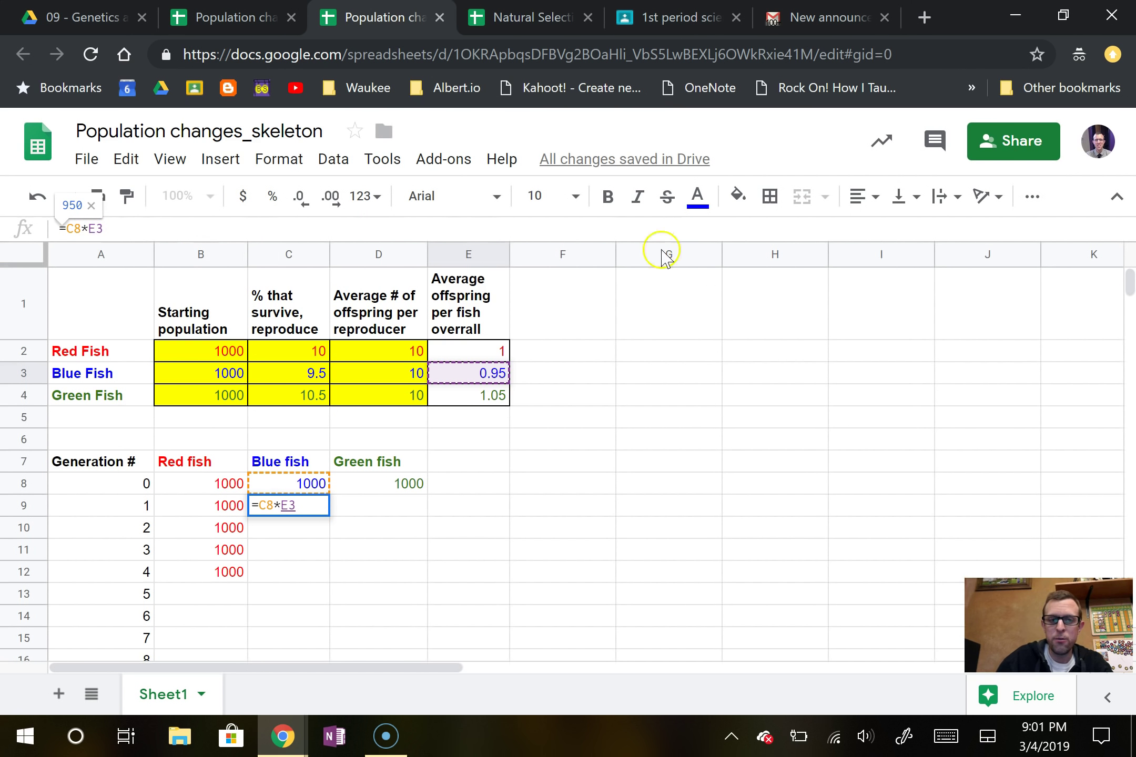
type("$")
key("Return")
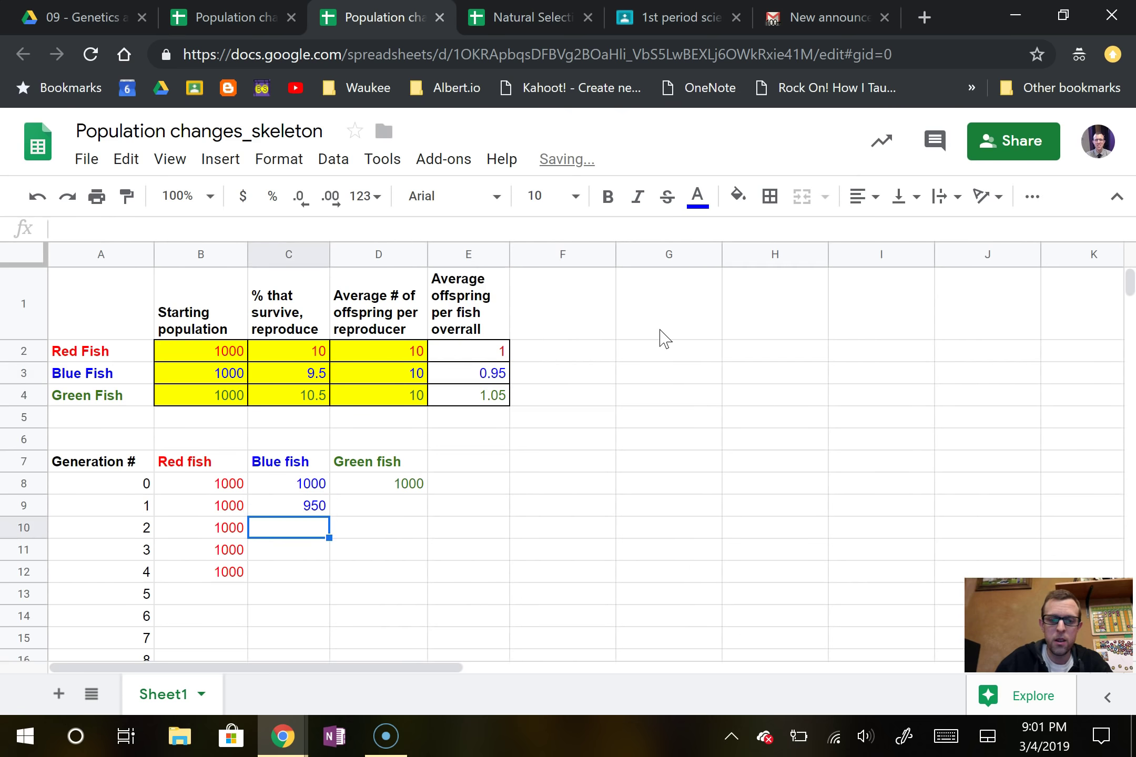
key("Up")
key("Up")
key("Down")
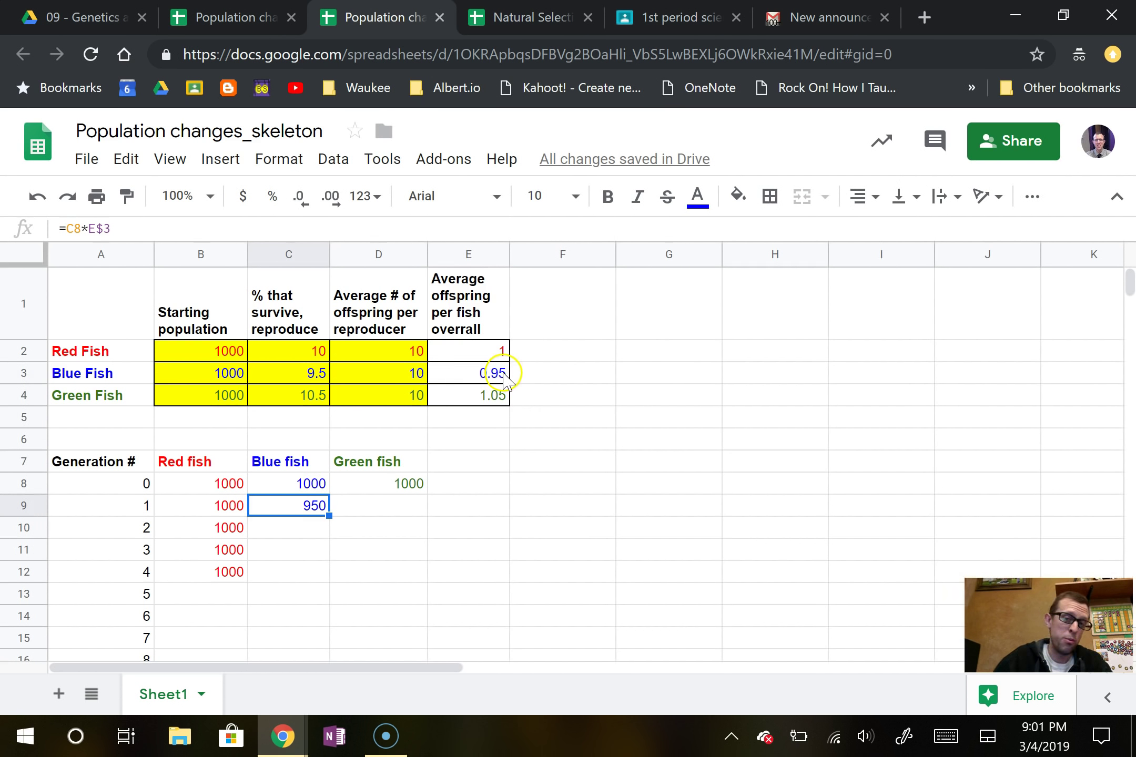
Step: Fill the blue fish formula from C9 down through generation 4 in C12
double_click(329, 516)
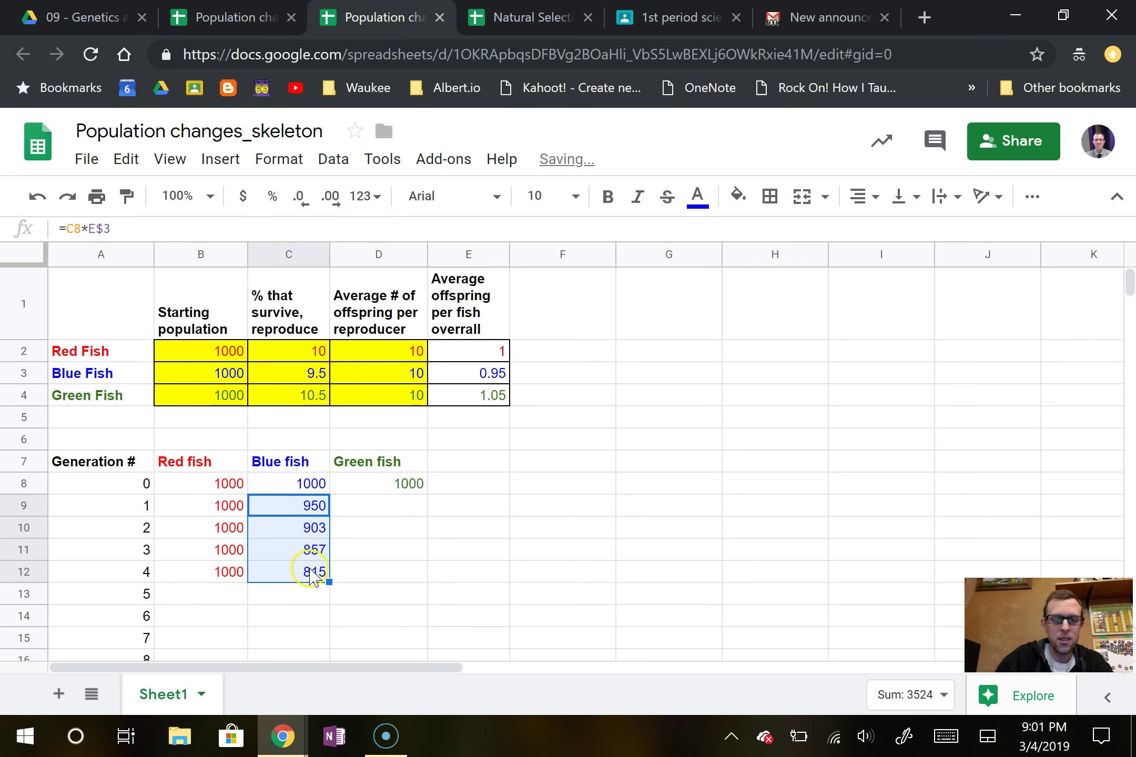
left_click(382, 540)
Step: Enter the formula =D8*E$4 in D9 for the green fish and fill it down through generation 4 in D12
left_click(379, 506)
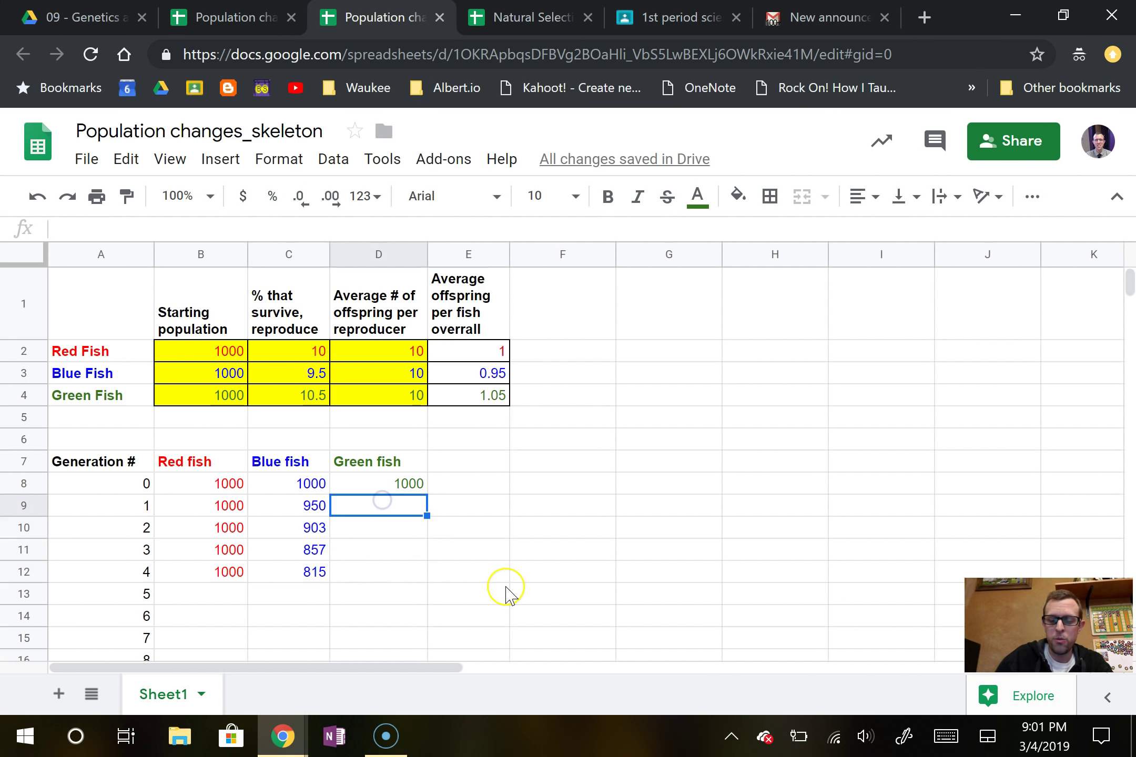
type("=")
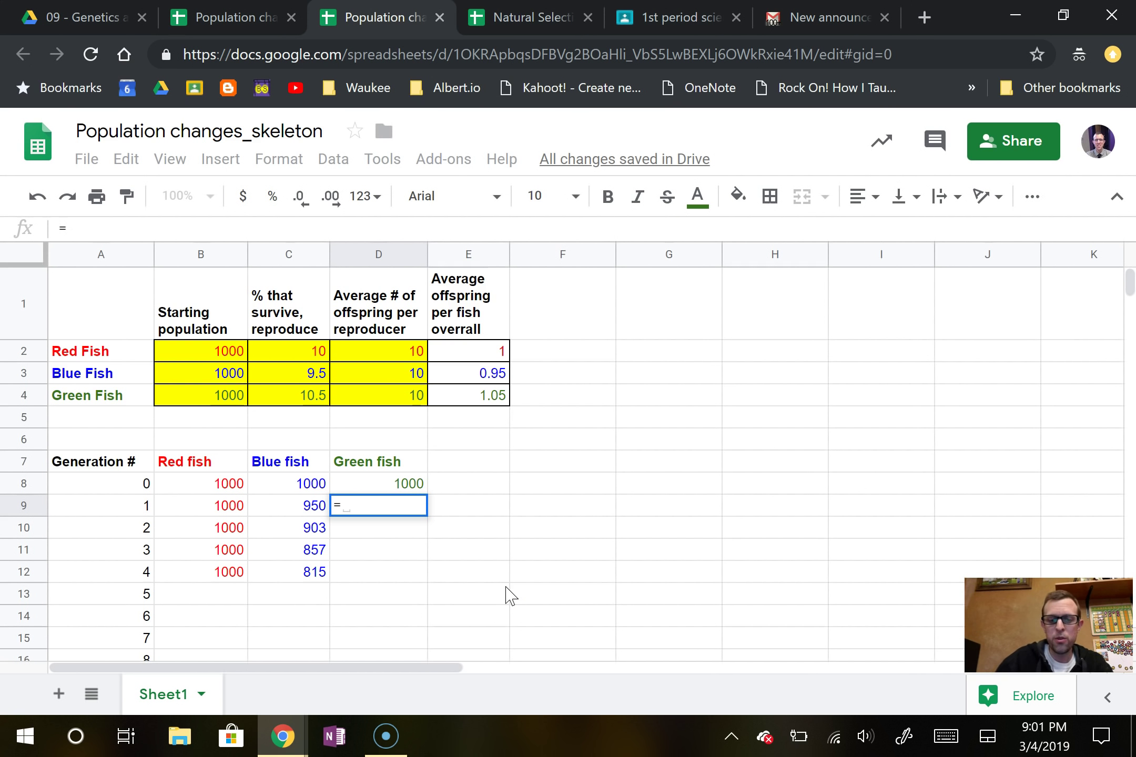
left_click(396, 481)
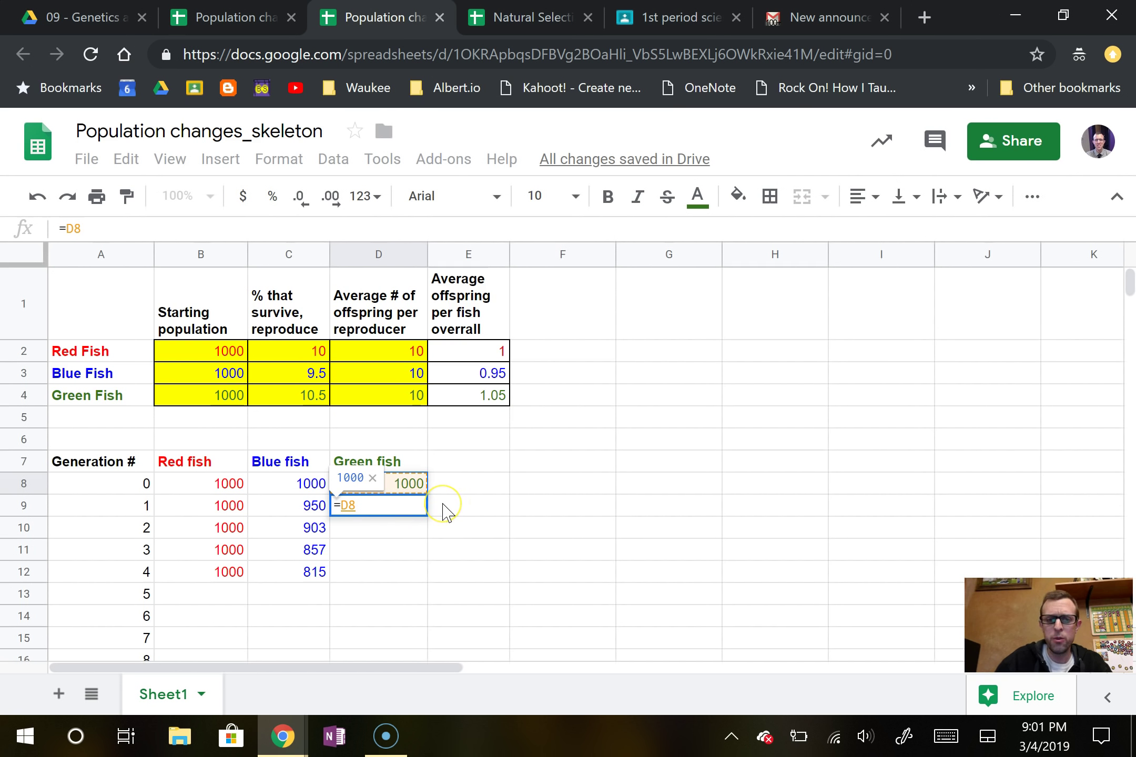
type("*")
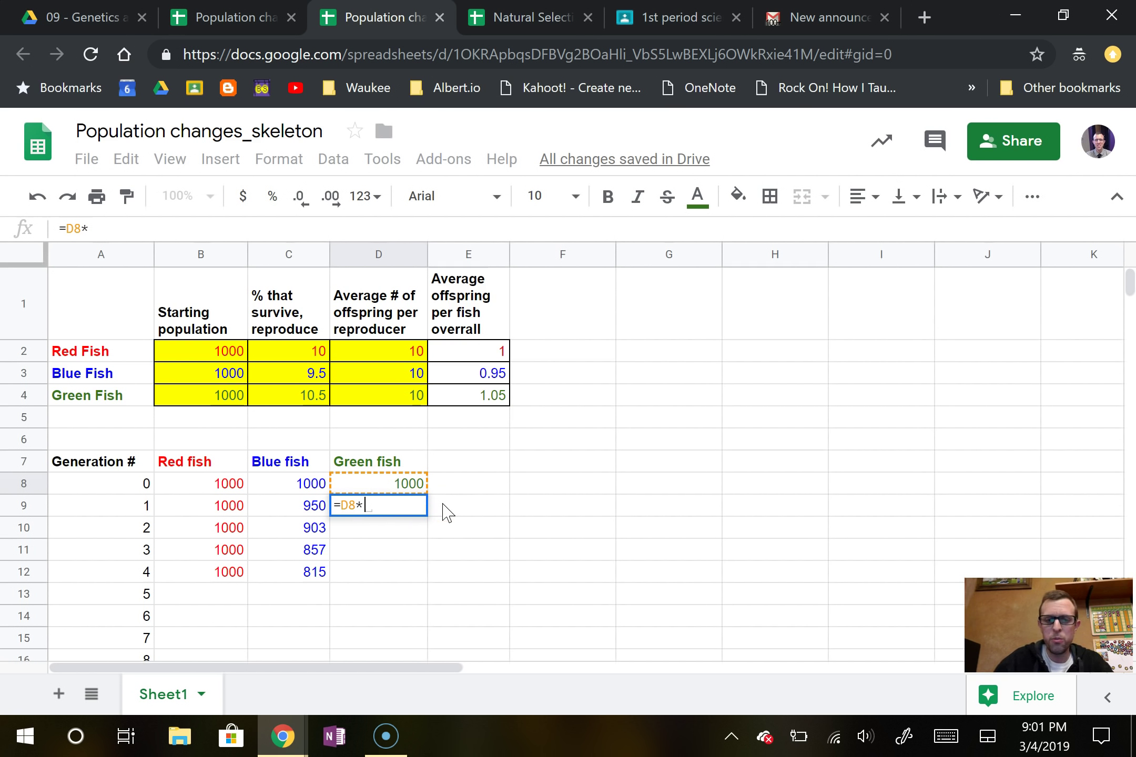
left_click(485, 394)
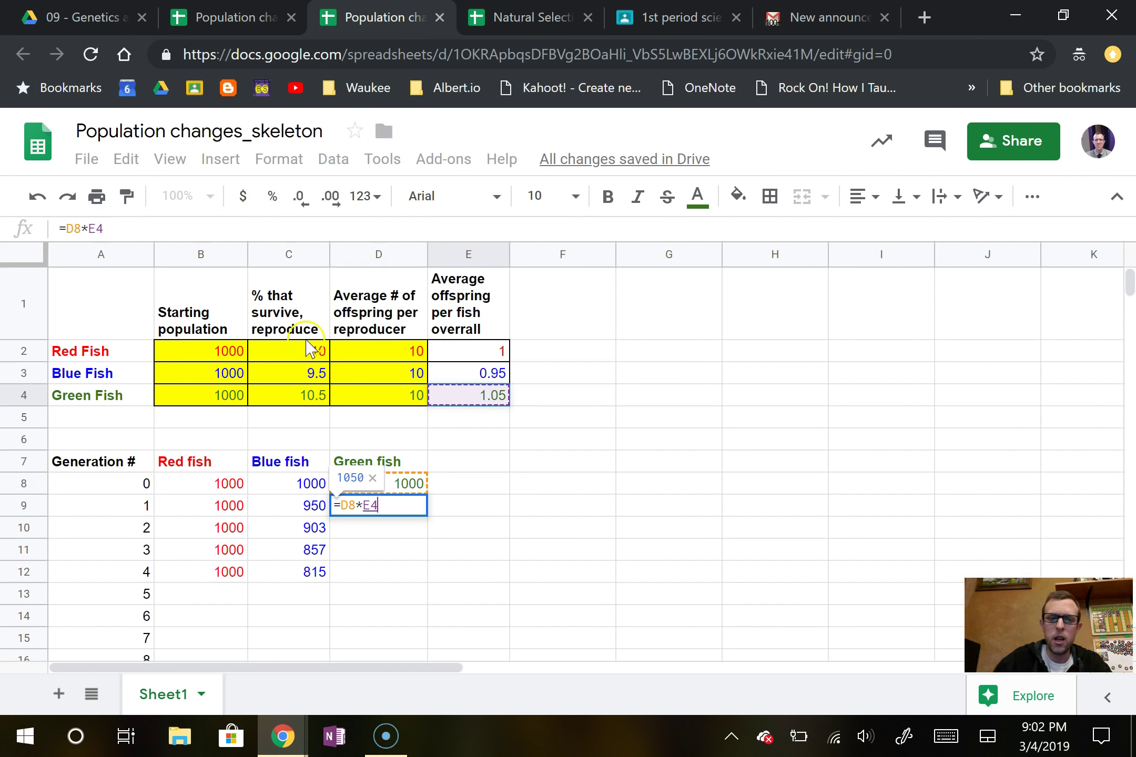
left_click(95, 229)
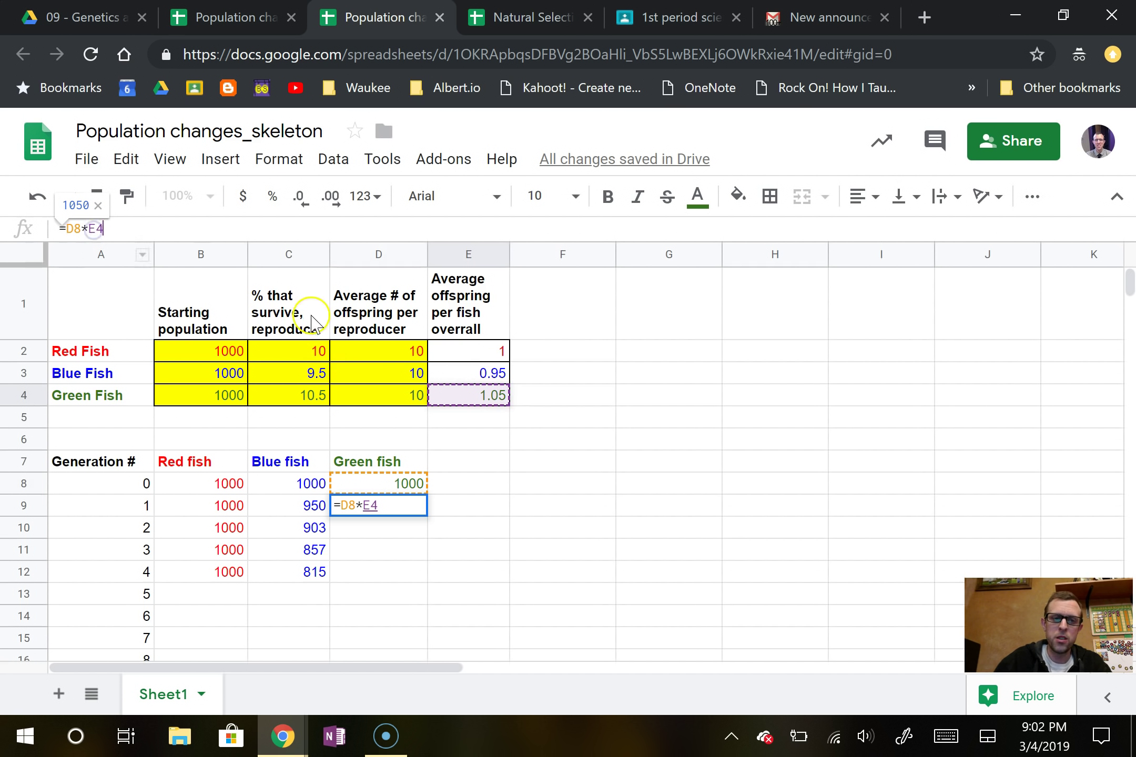
left_click(96, 227)
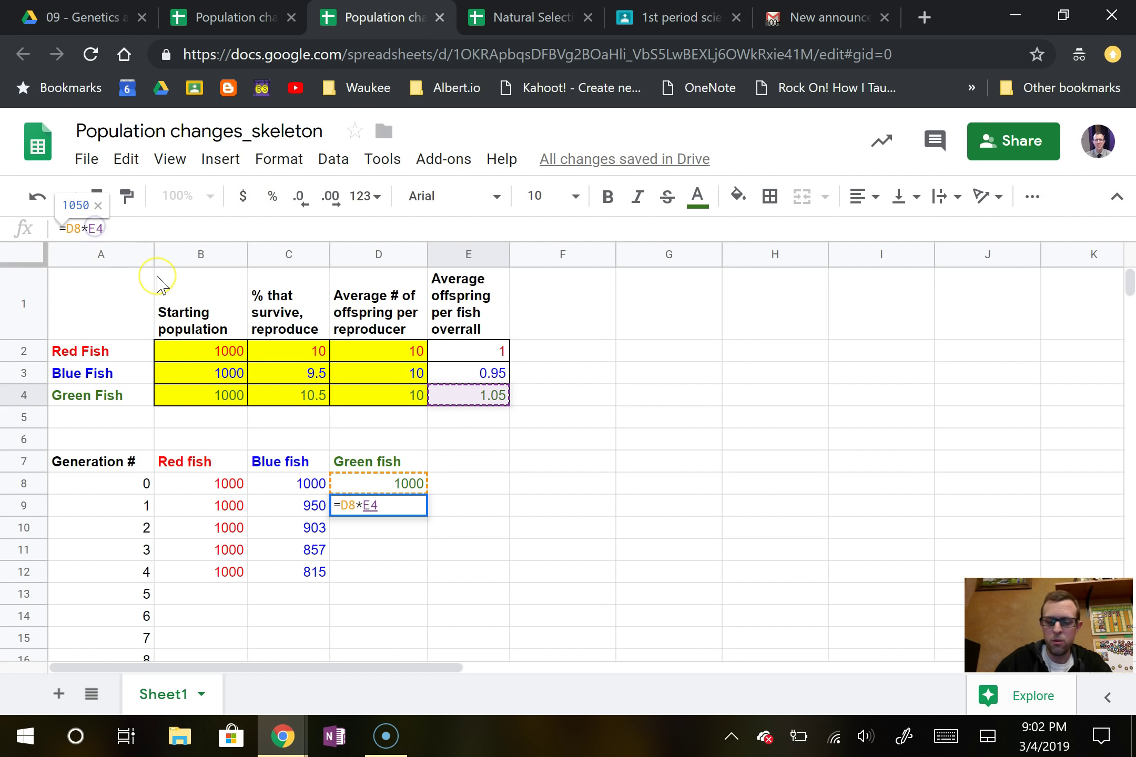
type("$")
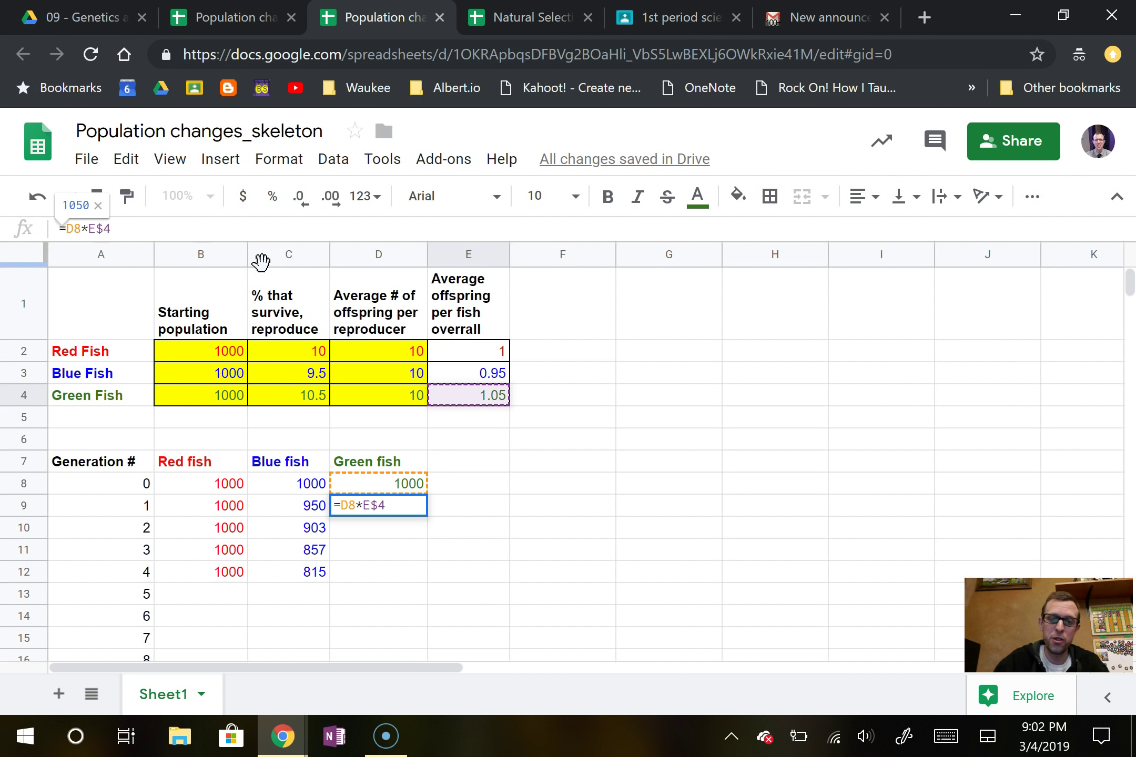
key("Return")
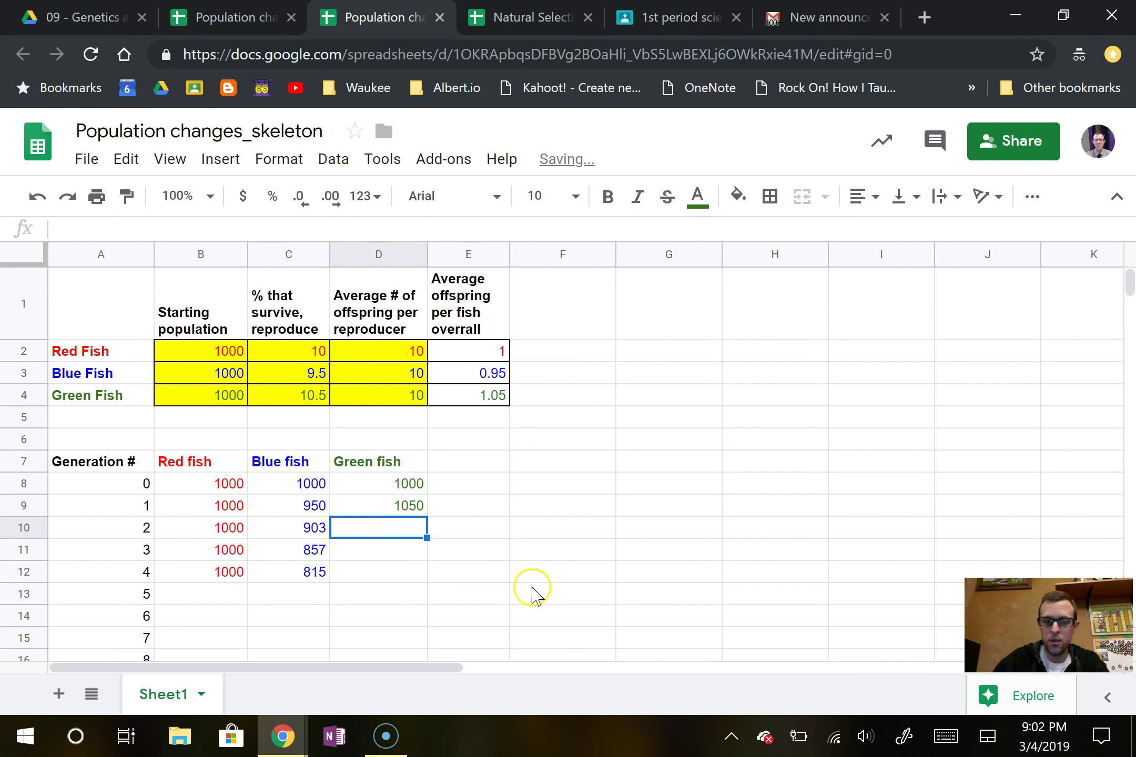
key("Up")
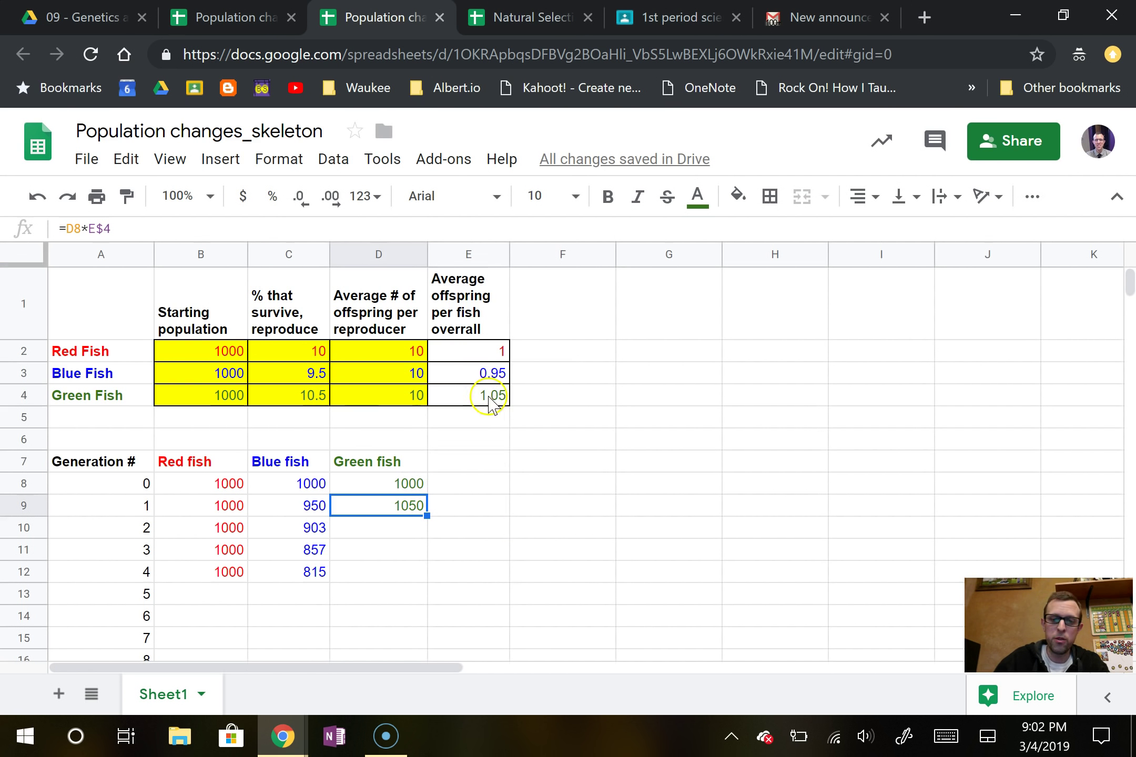
left_click_drag(426, 516, 424, 573)
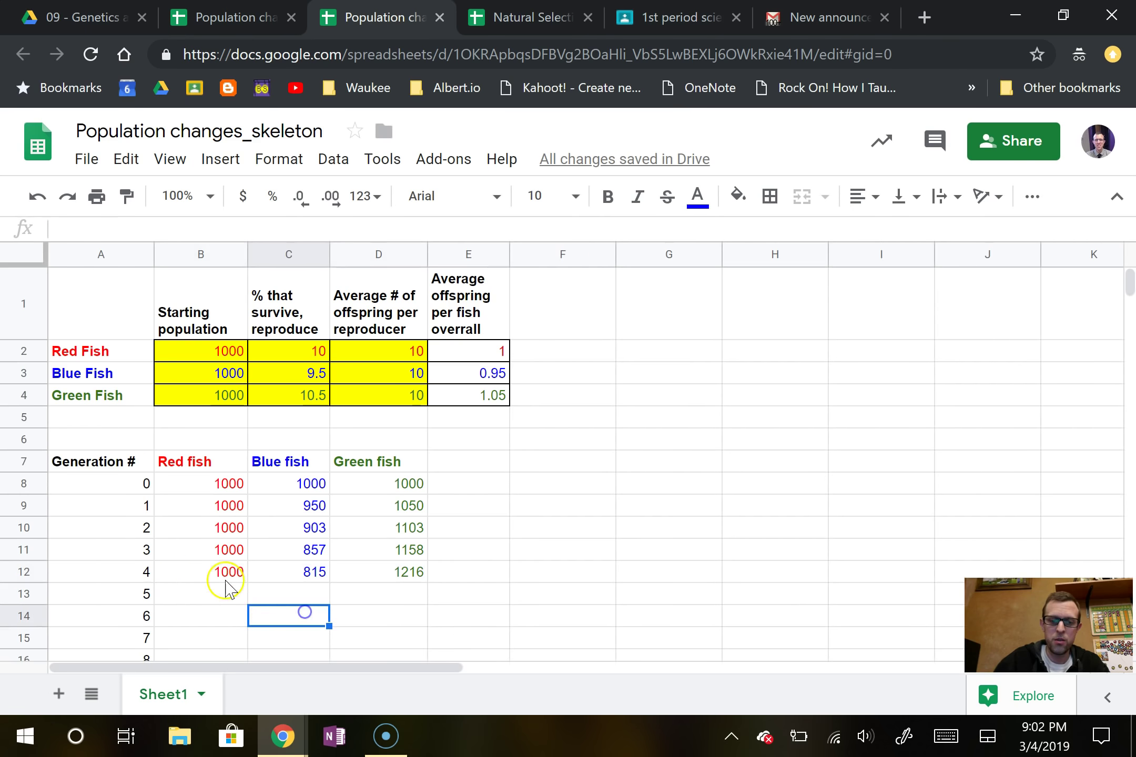
Step: Extend the red, blue and green fish formulas from B12:D12 down through generation 50 in row 58
left_click_drag(216, 572, 388, 572)
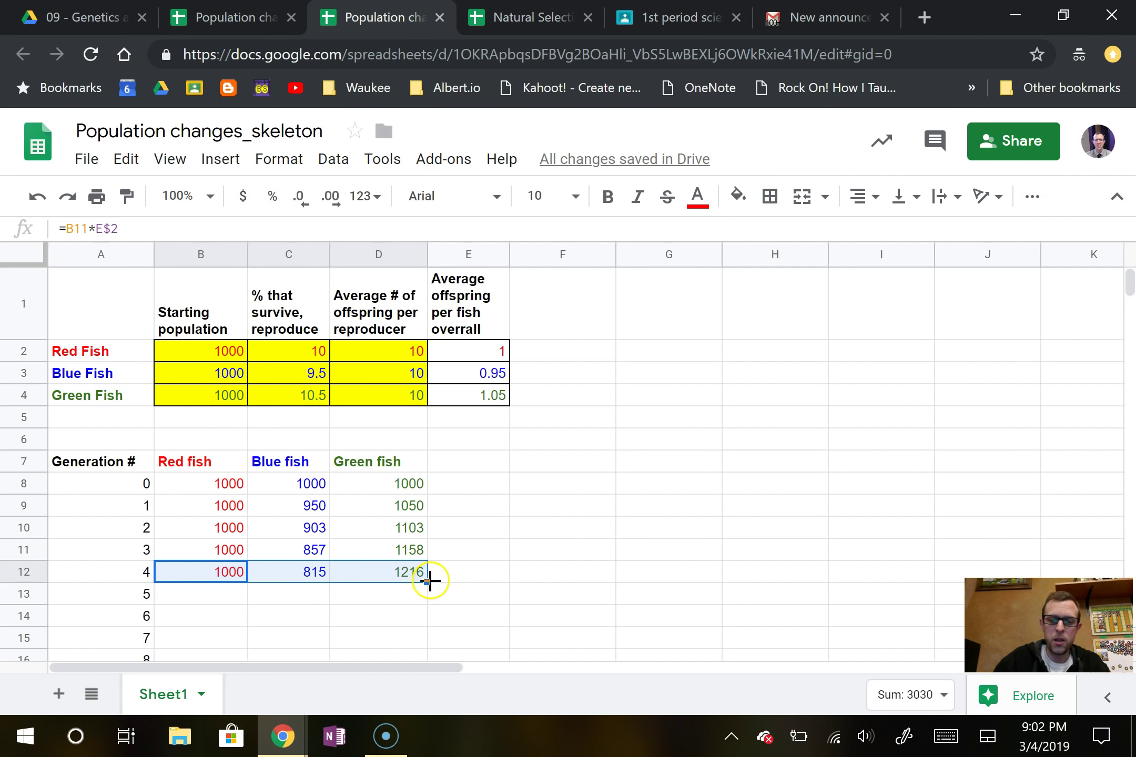
left_click_drag(430, 581, 424, 608)
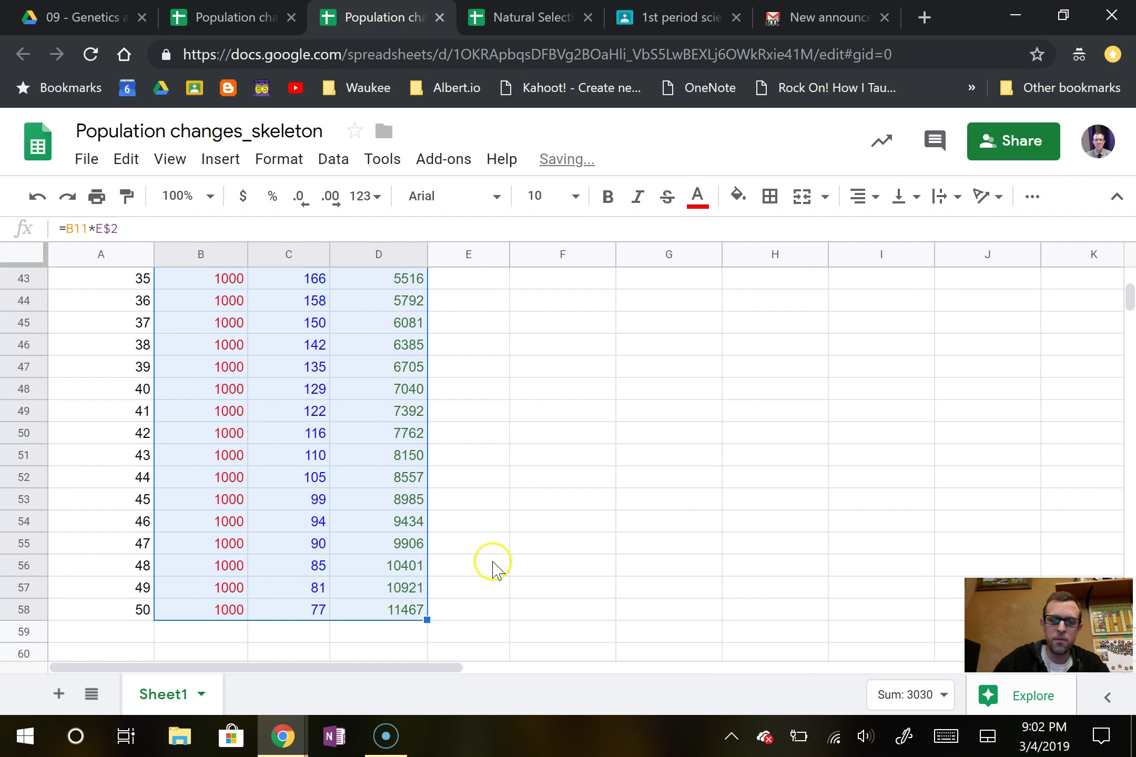
left_click(520, 548)
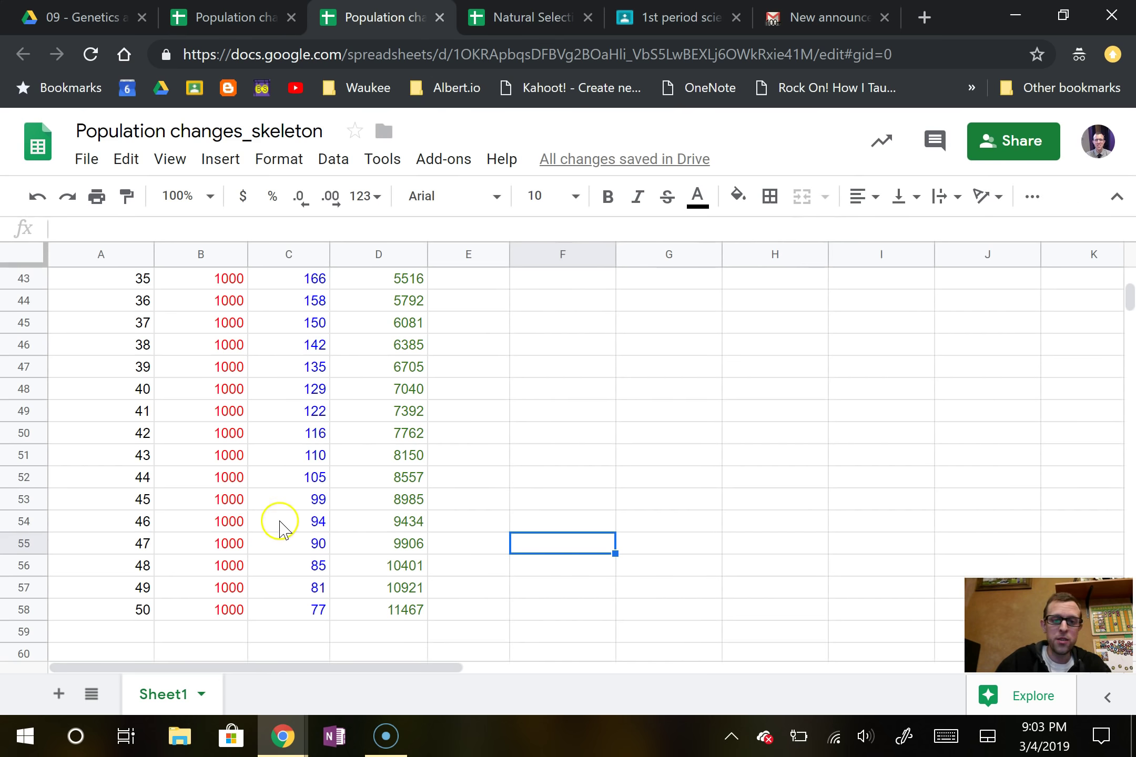
Step: Insert a chart from the generation table, using the range A7:D58 with its headers
scroll(347, 525, "up", 15)
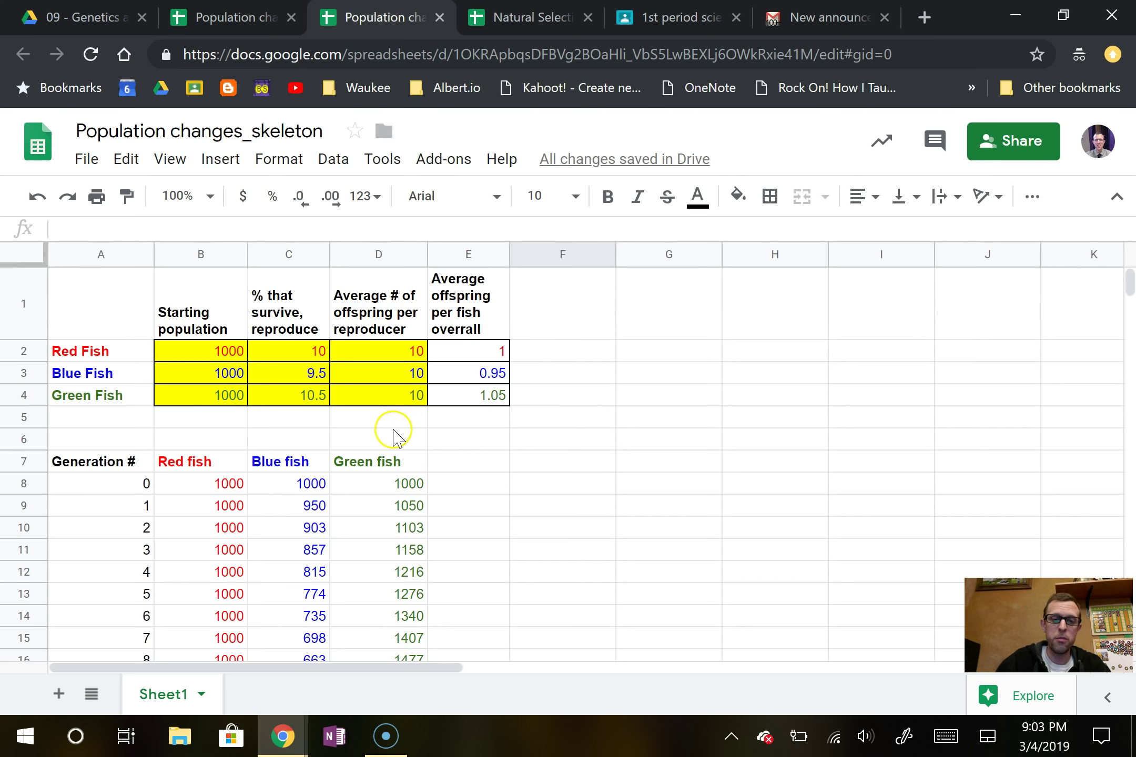
left_click(101, 461)
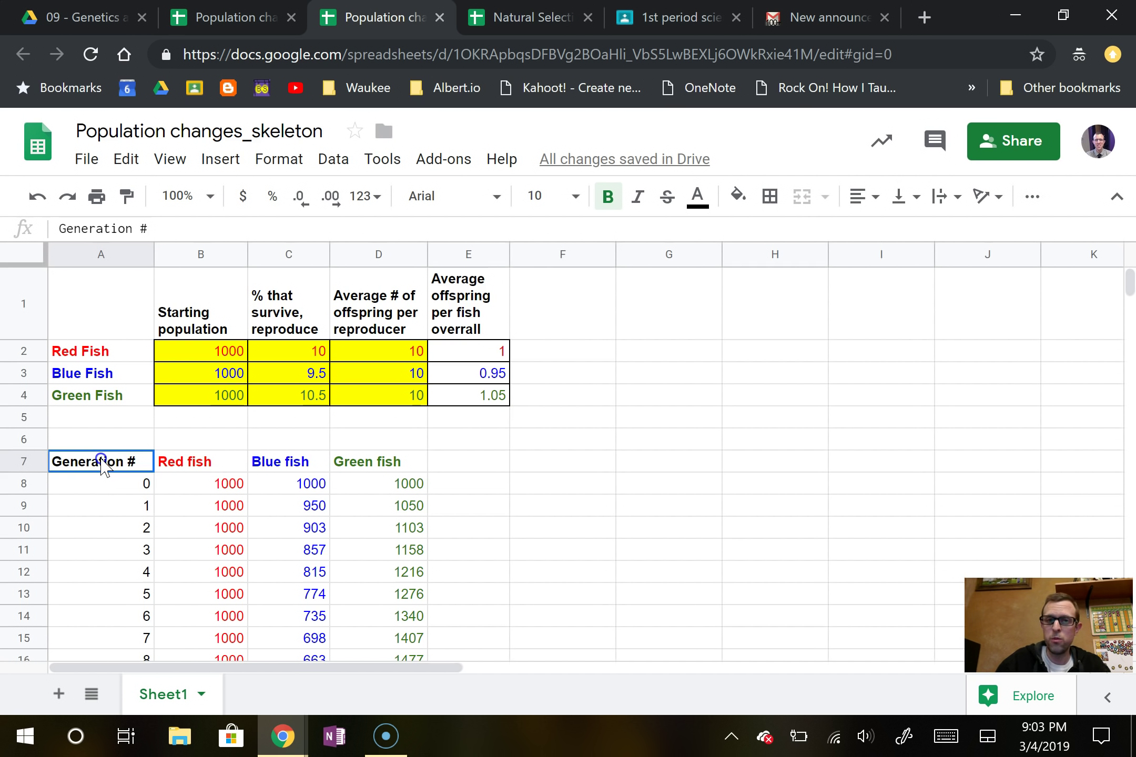
mouse_move(101, 461)
left_mouse_down()
mouse_move(250, 462)
mouse_move(394, 588)
left_mouse_up()
left_click(220, 159)
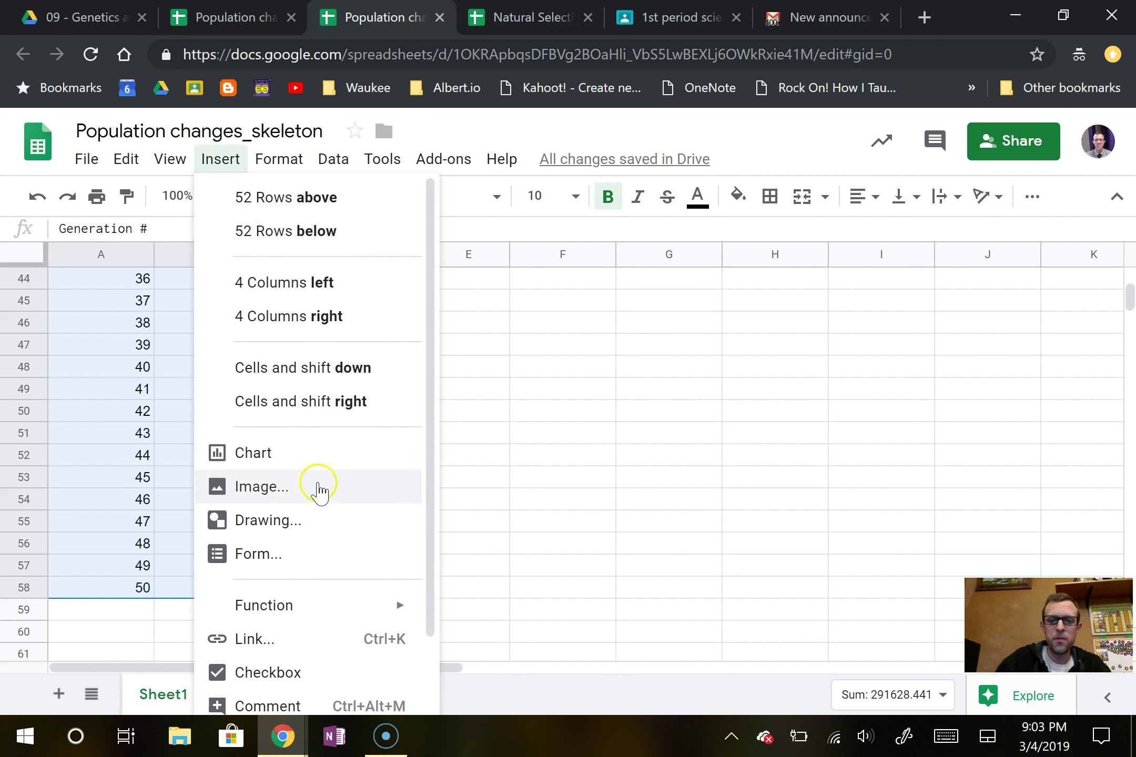
left_click(294, 453)
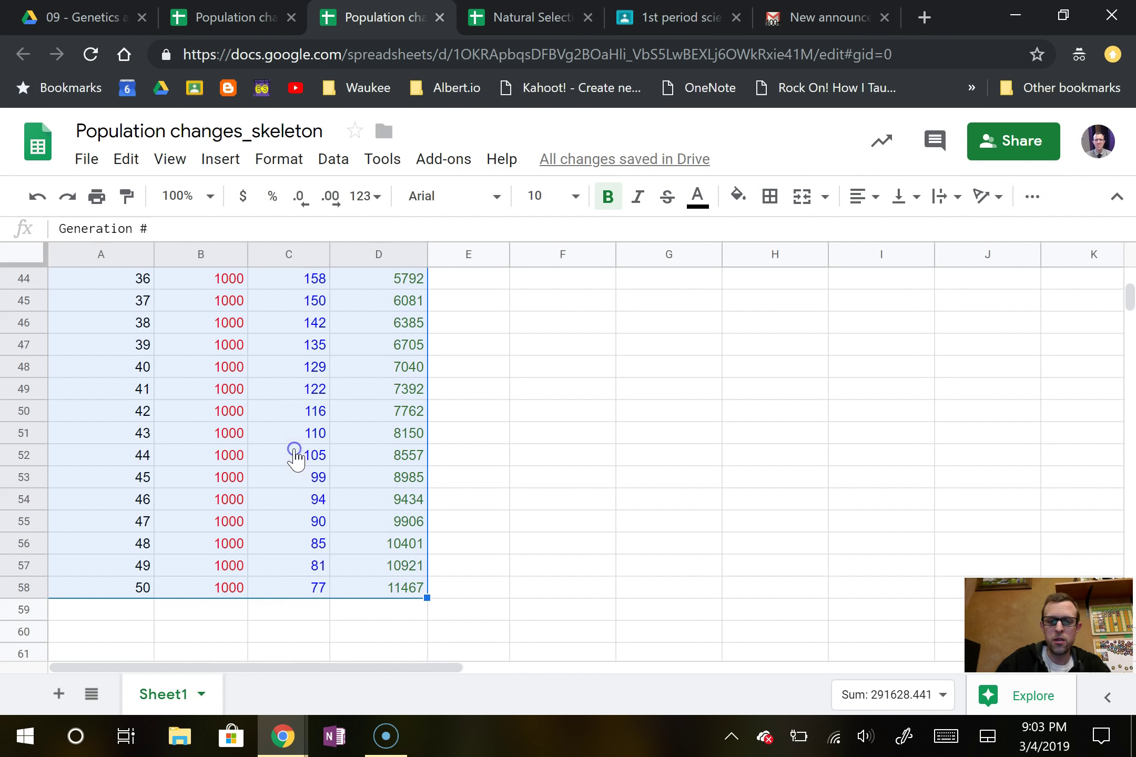
Step: Set the line color of the chart's Red fish series to red
scroll(775, 433, "up", 10)
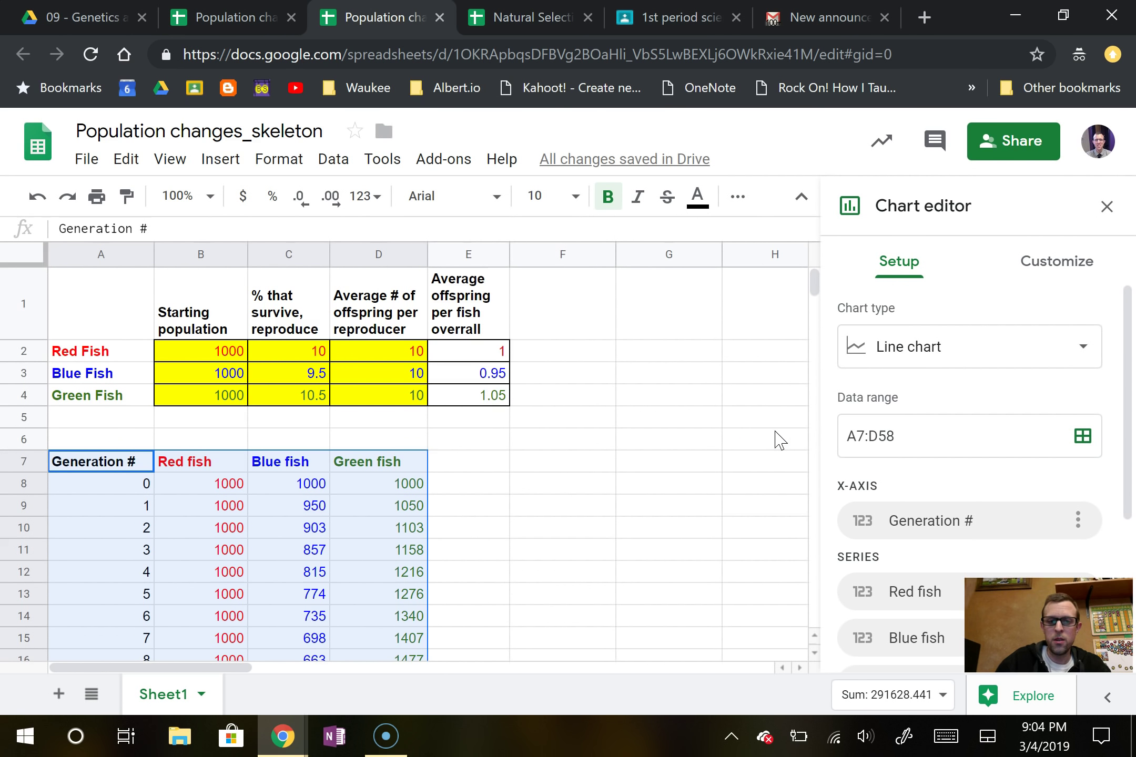
scroll(771, 433, "down", 8)
scroll(772, 436, "down", 20)
scroll(773, 443, "up", 15)
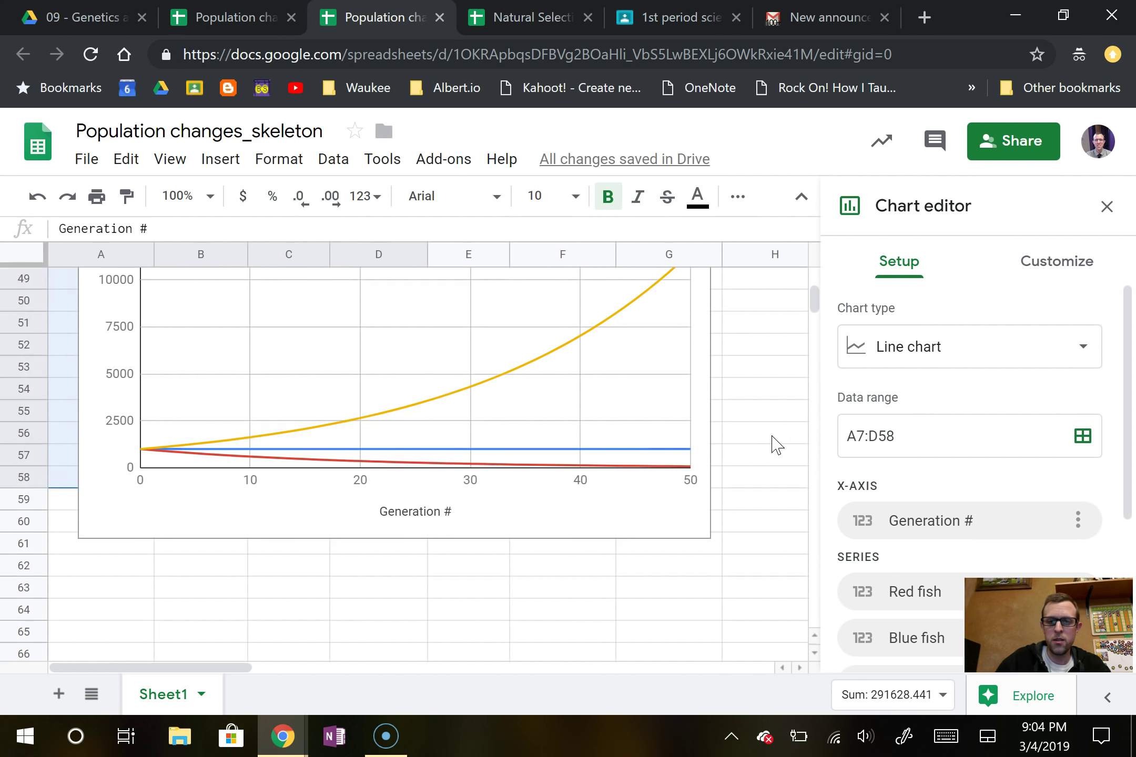
scroll(776, 445, "up", 2)
left_click(1056, 261)
left_click(926, 443)
scroll(995, 371, "down", 1)
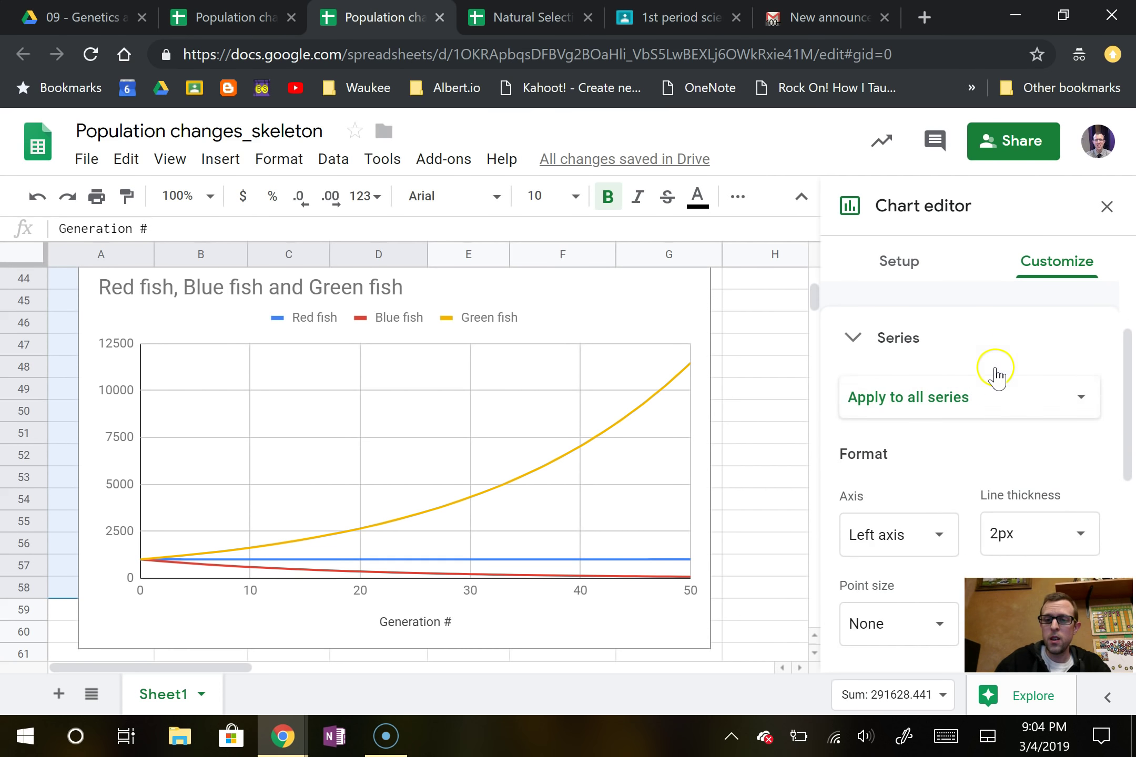
left_click(978, 398)
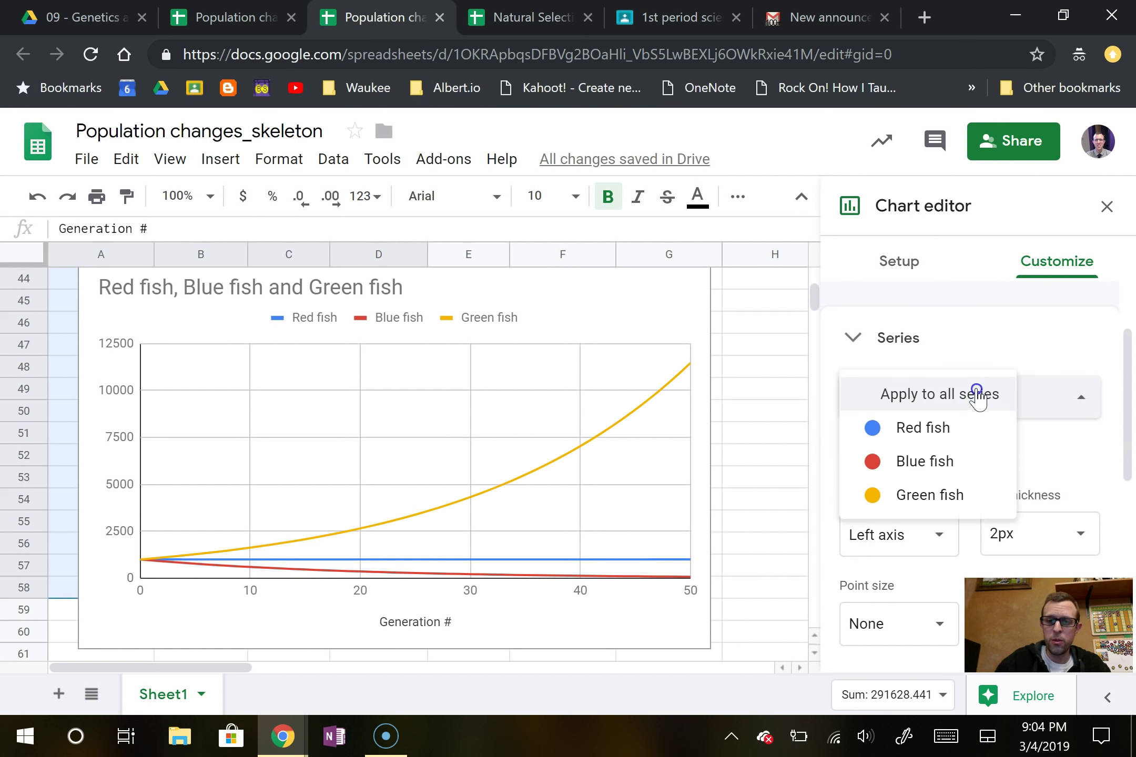
left_click(930, 428)
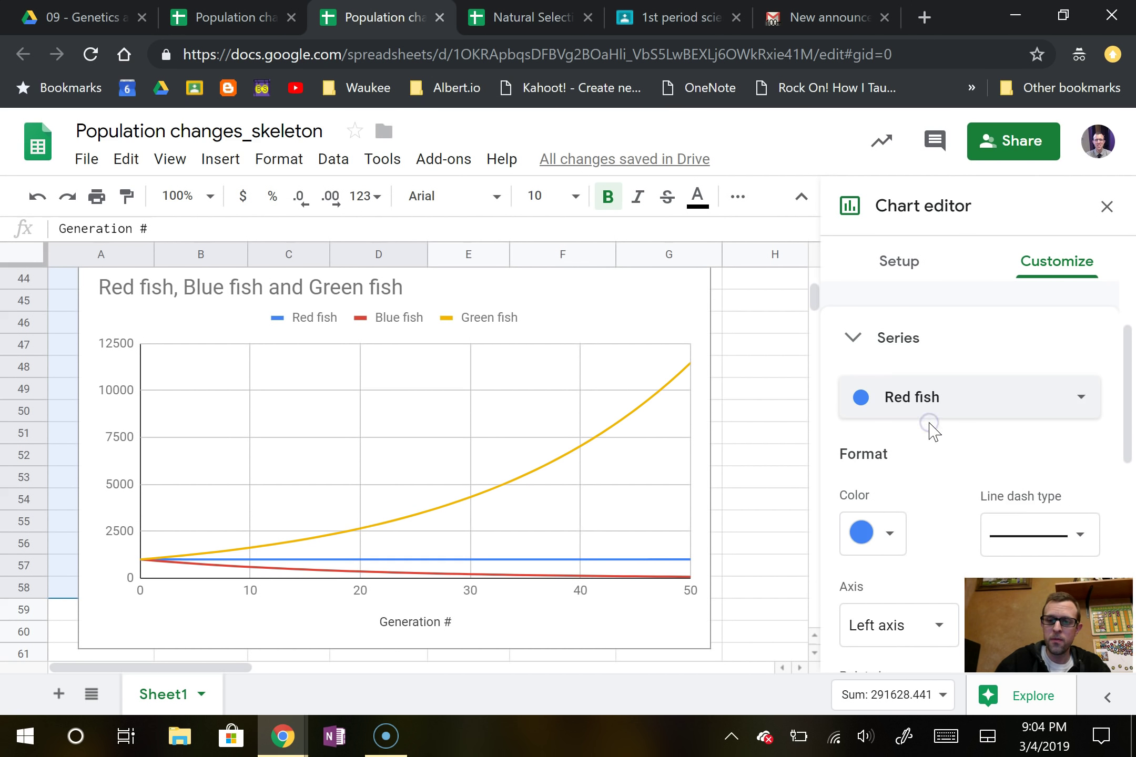
left_click(887, 535)
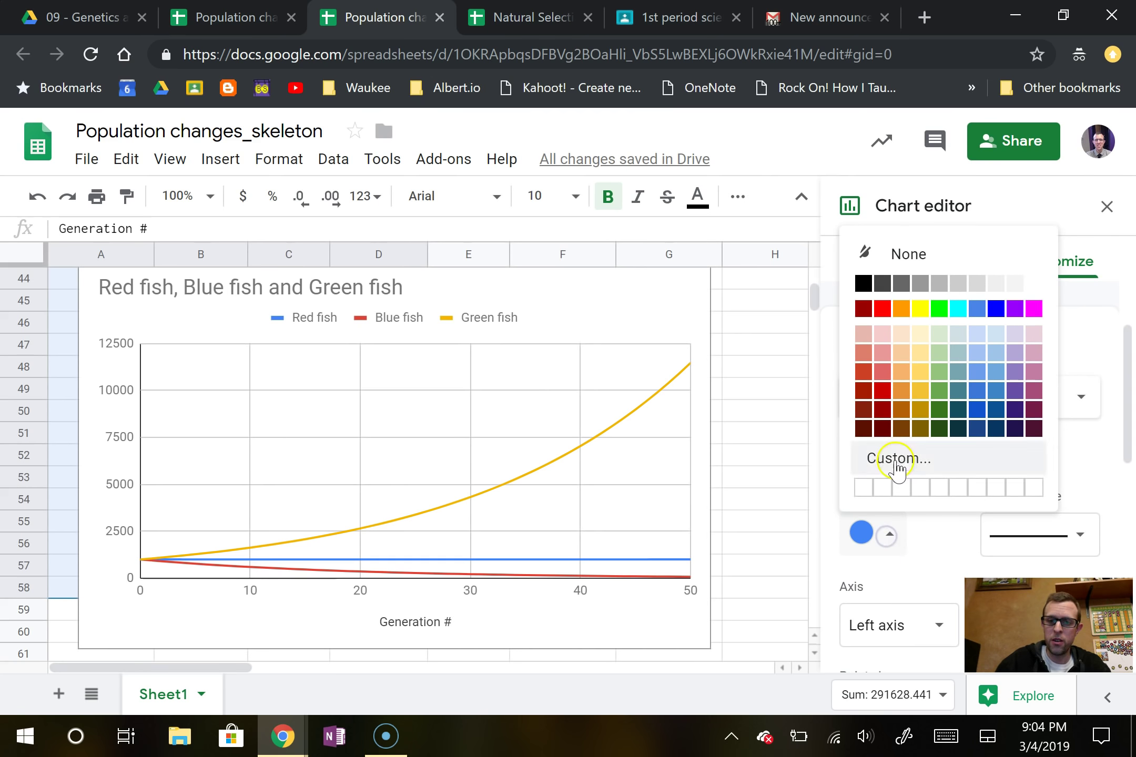
left_click(879, 310)
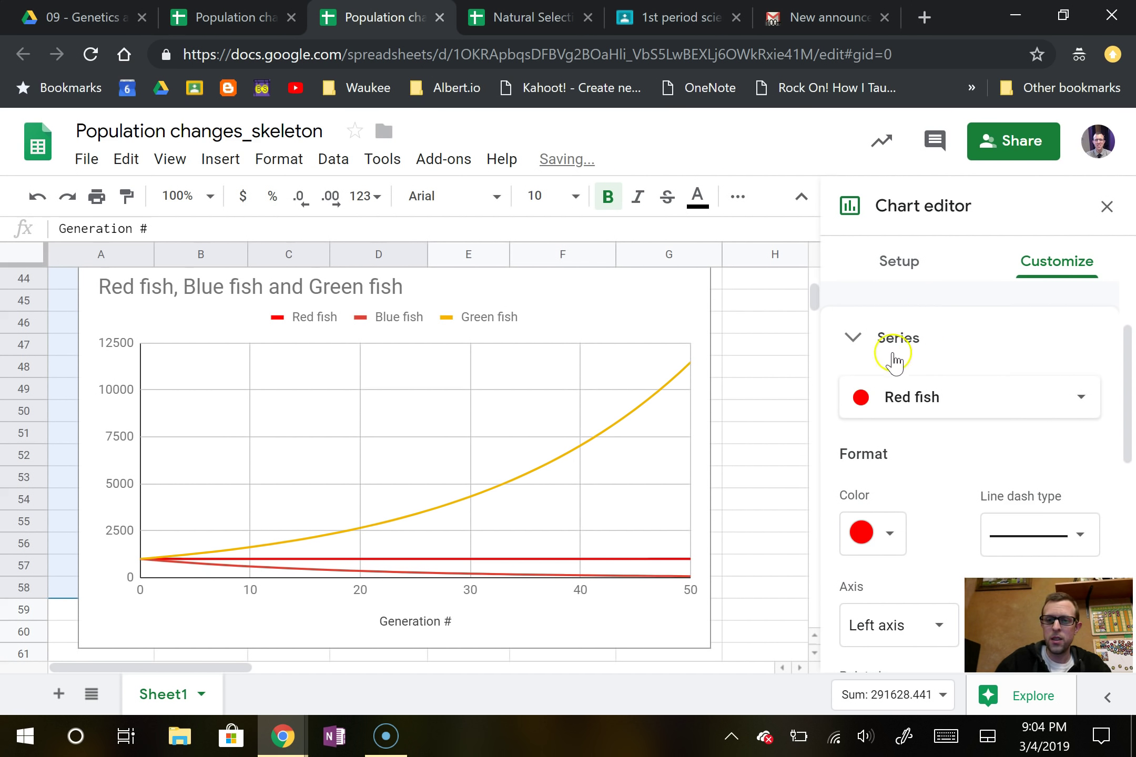
Step: Set the line color of the chart's Blue fish series to blue
left_click(980, 408)
left_click(936, 437)
left_click(887, 530)
left_click(996, 309)
Step: Set the line color of the chart's Green fish series to dark green
left_click(967, 401)
left_click(936, 437)
left_click(888, 524)
left_click(937, 405)
left_click(883, 531)
left_click(940, 309)
left_click(886, 532)
left_click(937, 410)
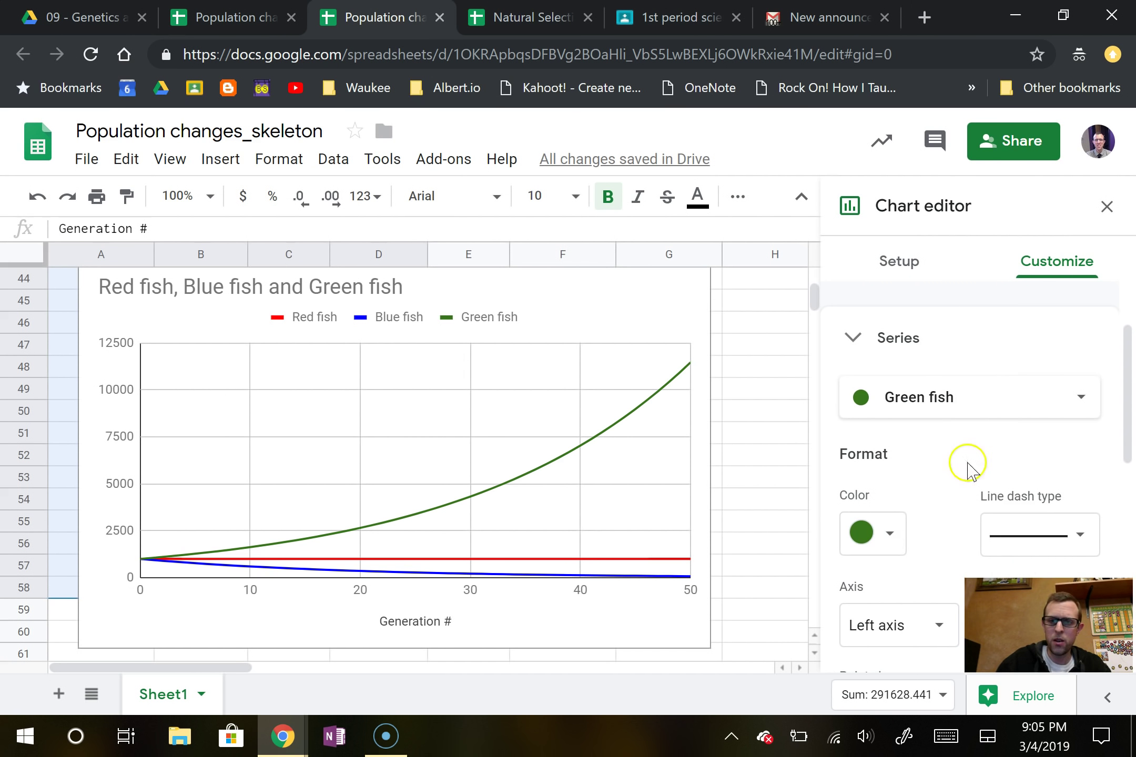
Step: Close the chart editor and move the chart beside the input table, with its upper corner in F1
left_click(1105, 208)
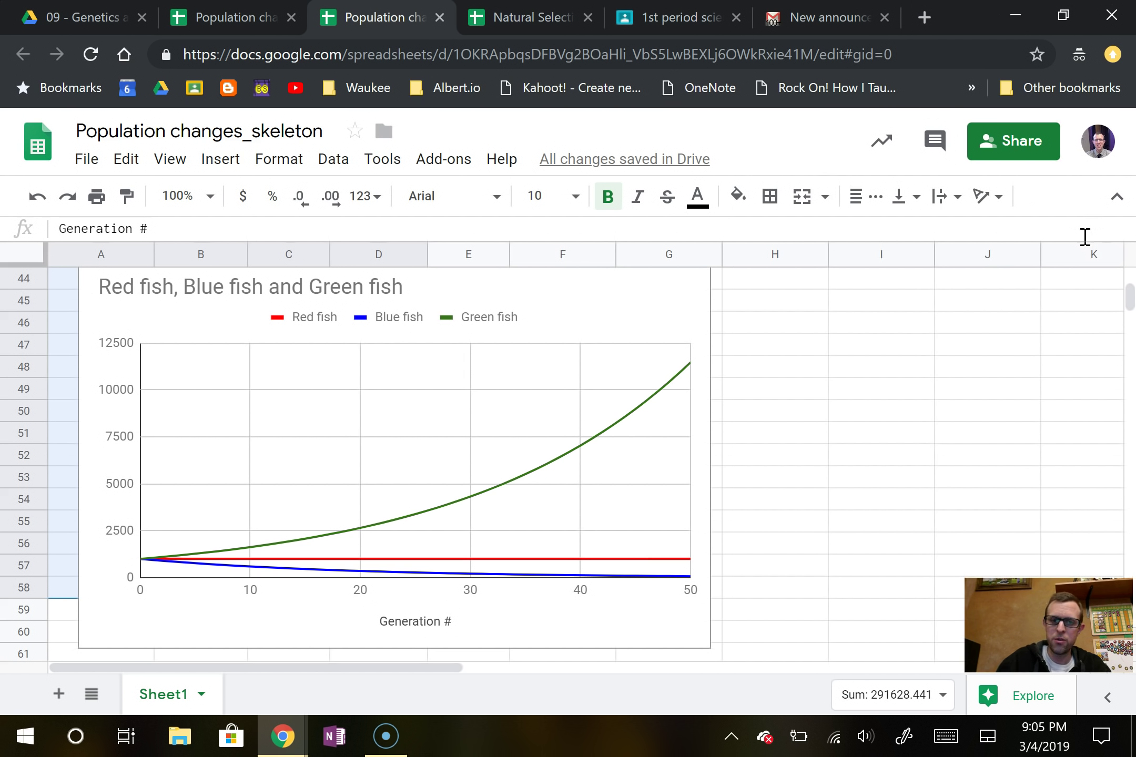
left_click(580, 295)
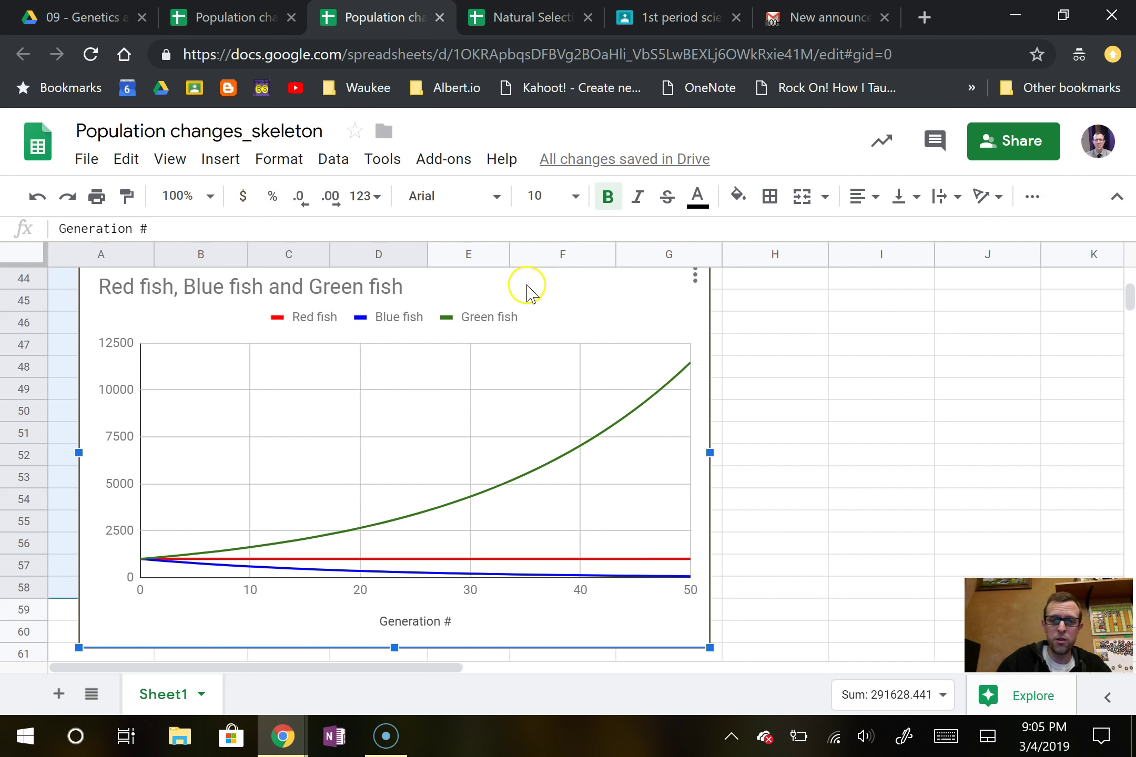
left_click_drag(522, 284, 631, 82)
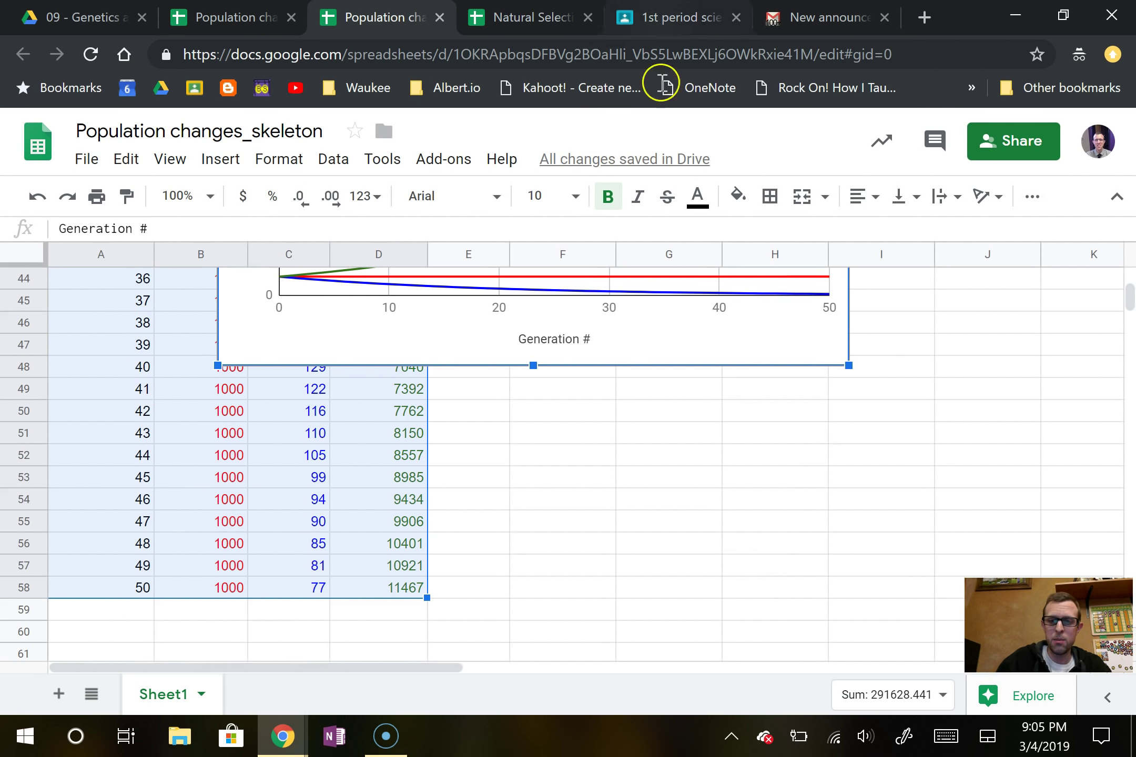
scroll(729, 463, "up", 7)
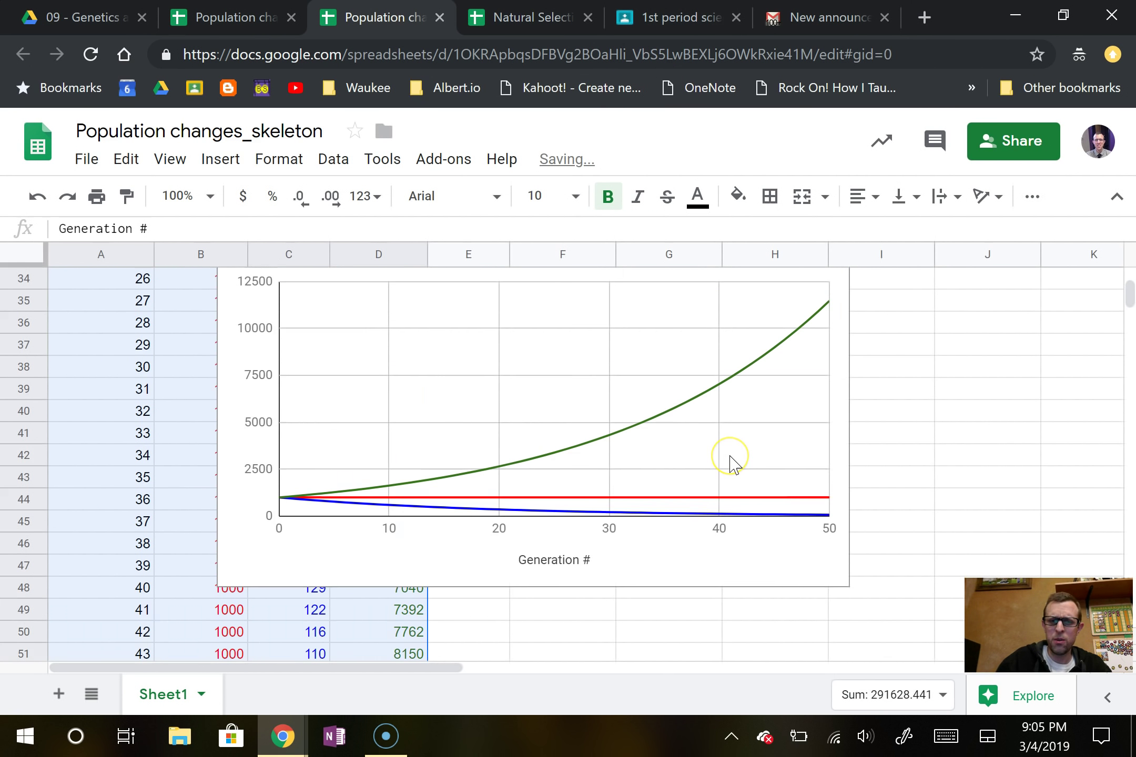
scroll(735, 465, "up", 2)
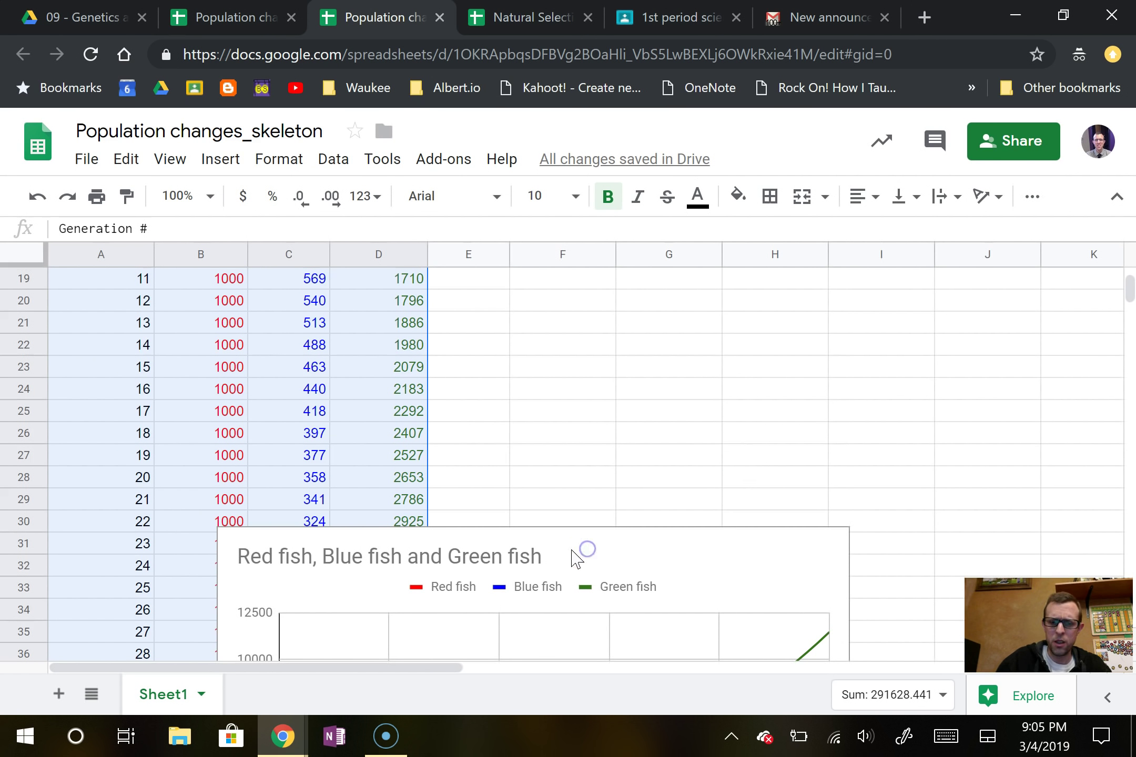
left_click(476, 551)
scroll(636, 561, "up", 7)
left_click_drag(641, 441, 890, 290)
left_click(469, 504)
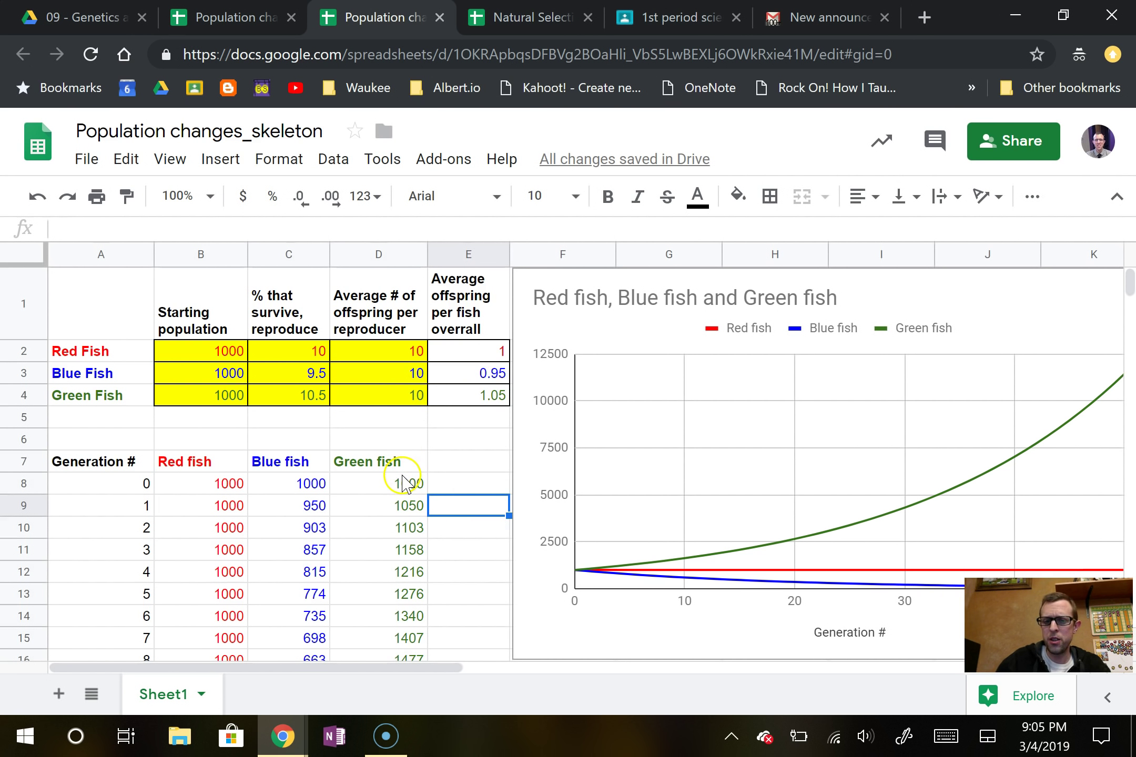
Step: Narrow the population chart so its right edge ends partway through column K
scroll(444, 470, "down", 2)
scroll(444, 470, "up", 2)
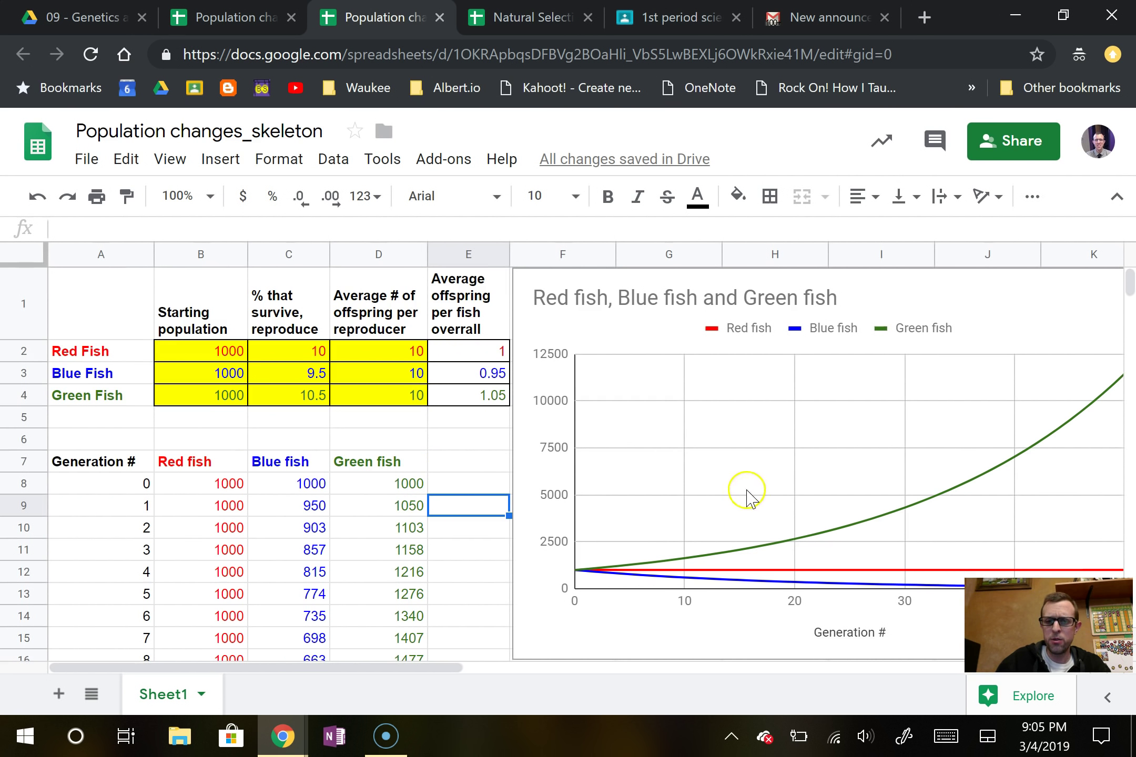
left_click_drag(274, 668, 359, 666)
left_click(832, 396)
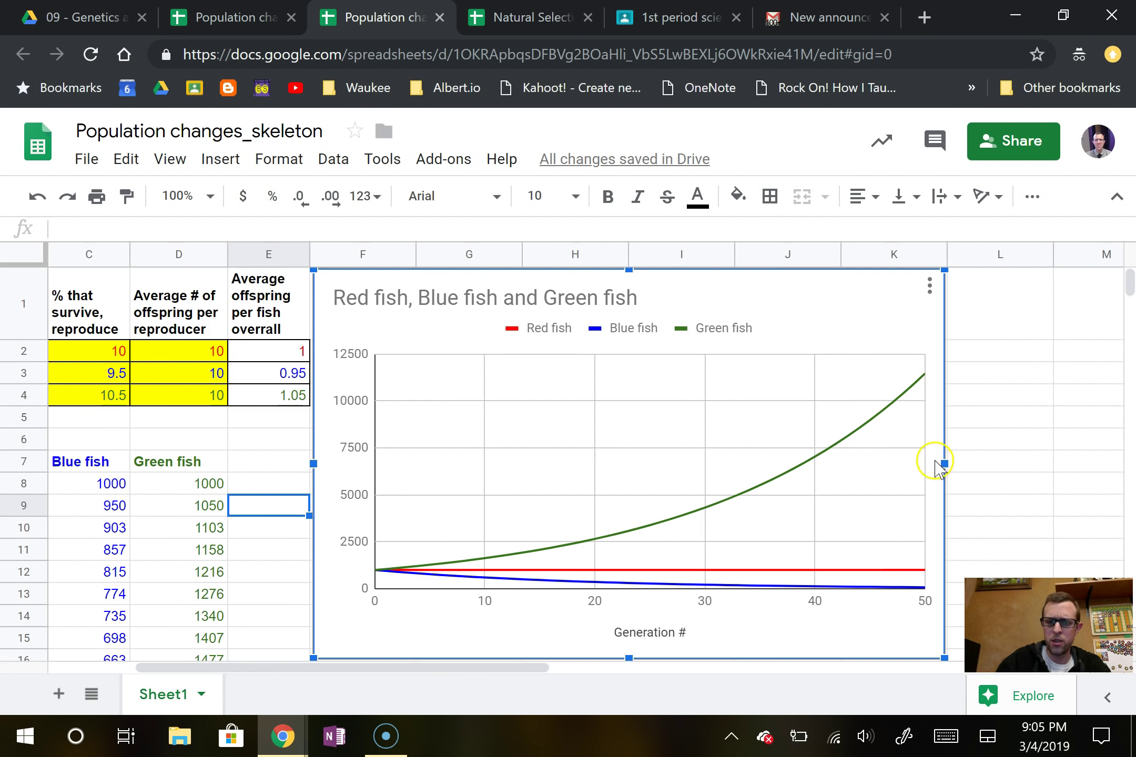
left_click_drag(941, 460, 862, 464)
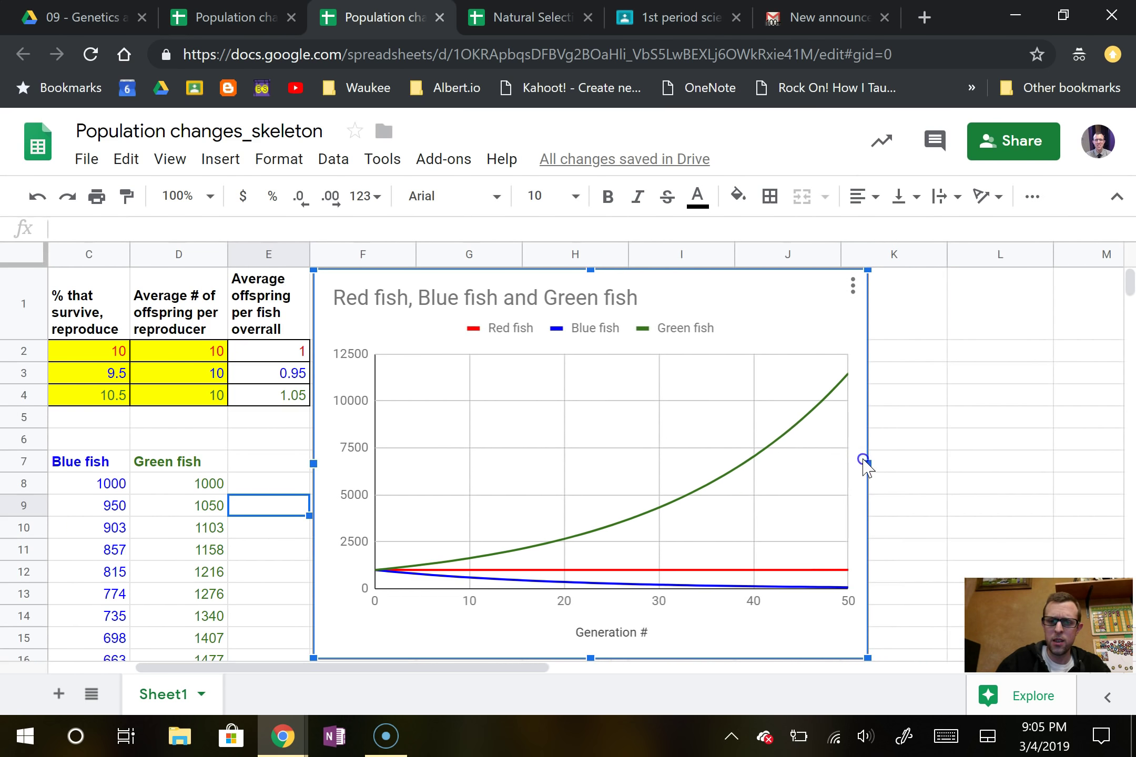
left_click_drag(421, 669, 237, 669)
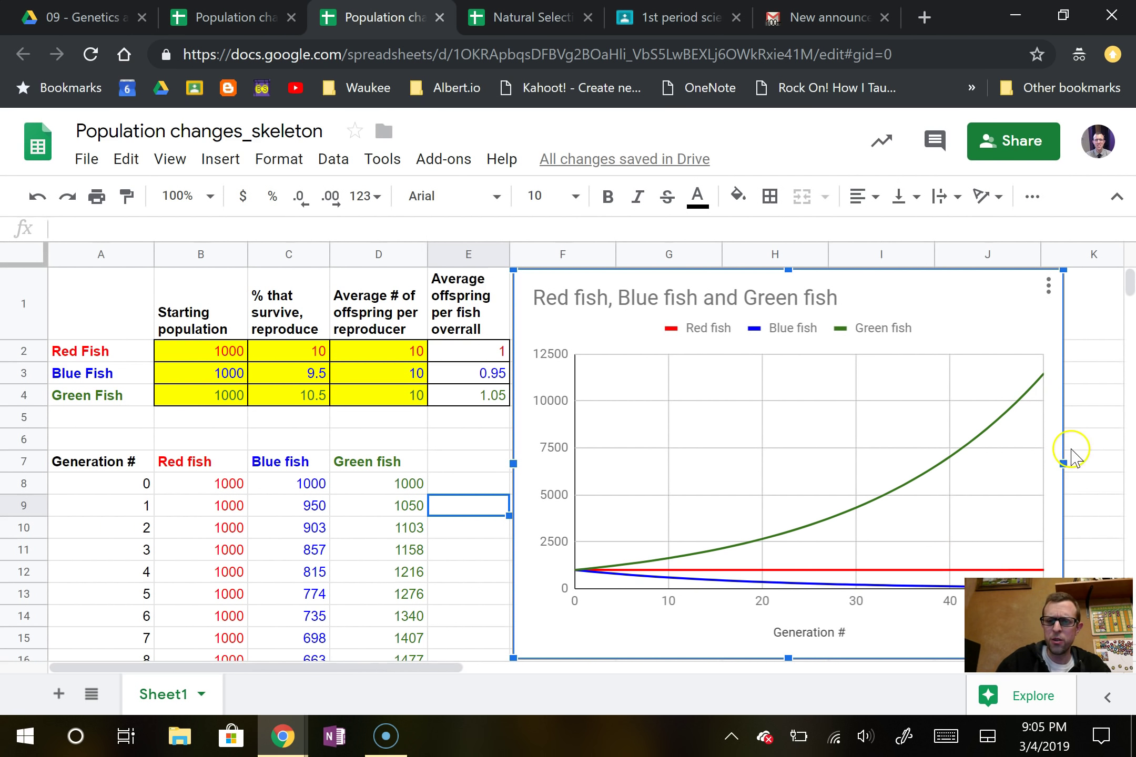
left_click_drag(1070, 465, 1109, 461)
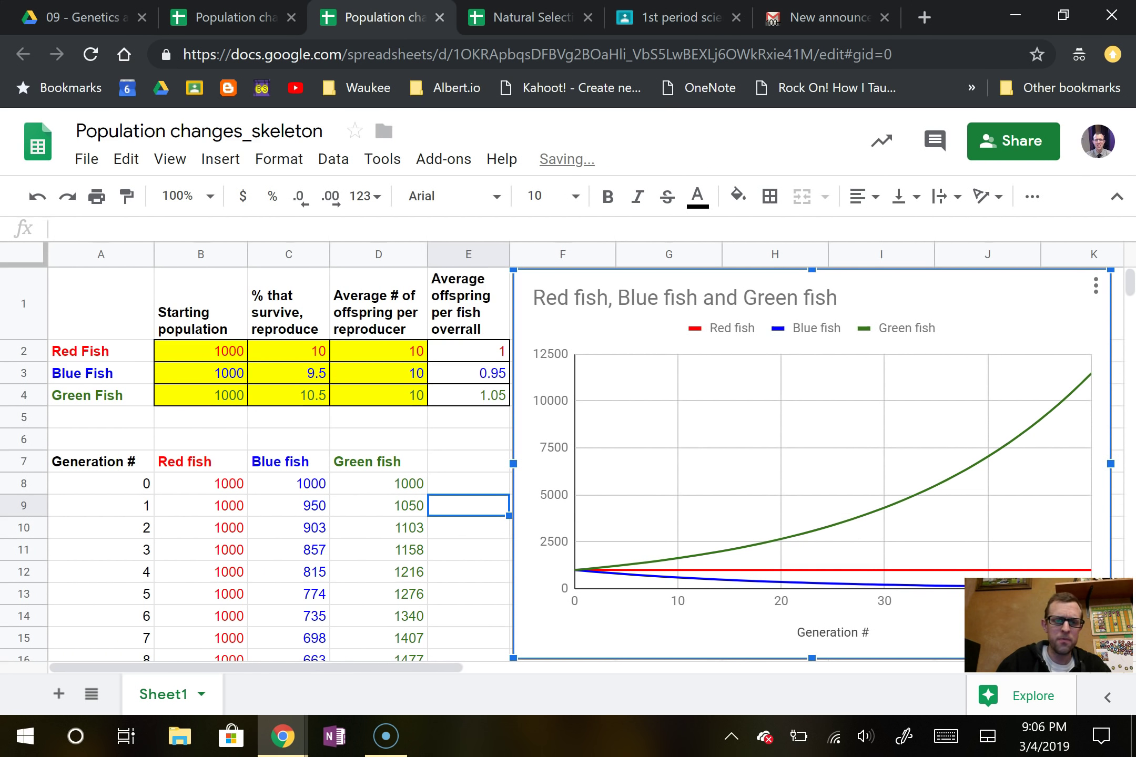
Step: Set the Red Fish starting population in B2 to 2000
left_click(212, 356)
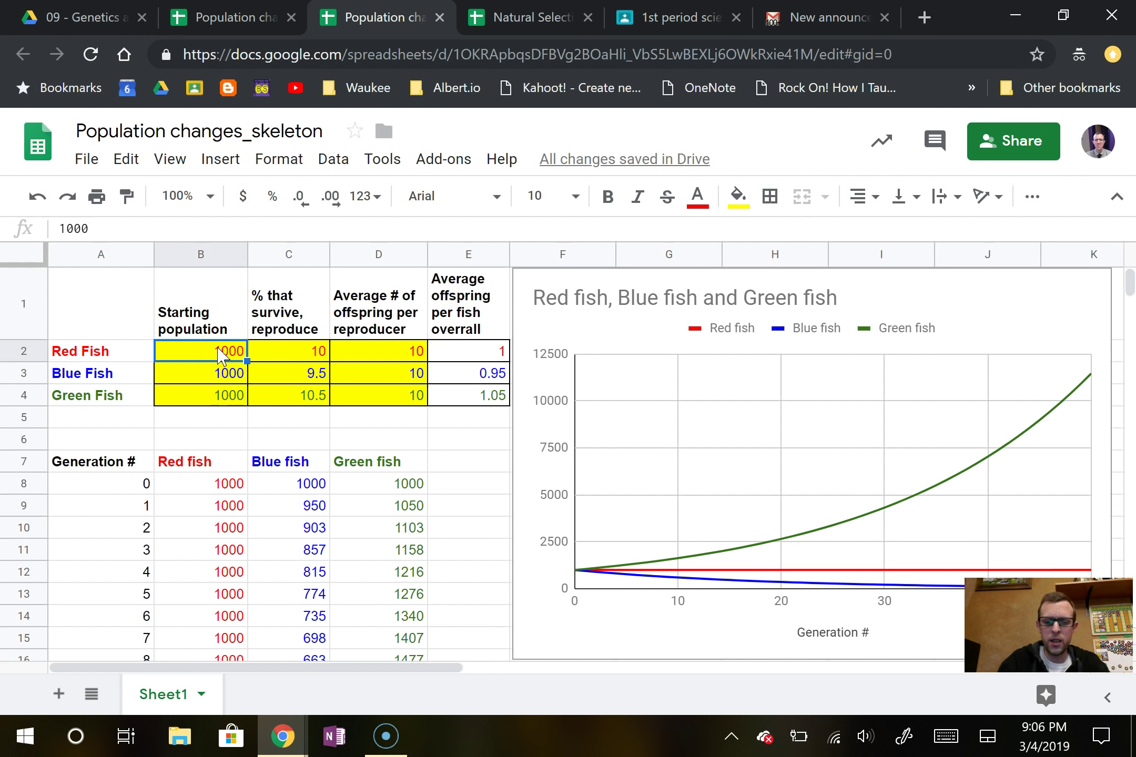
type("2000")
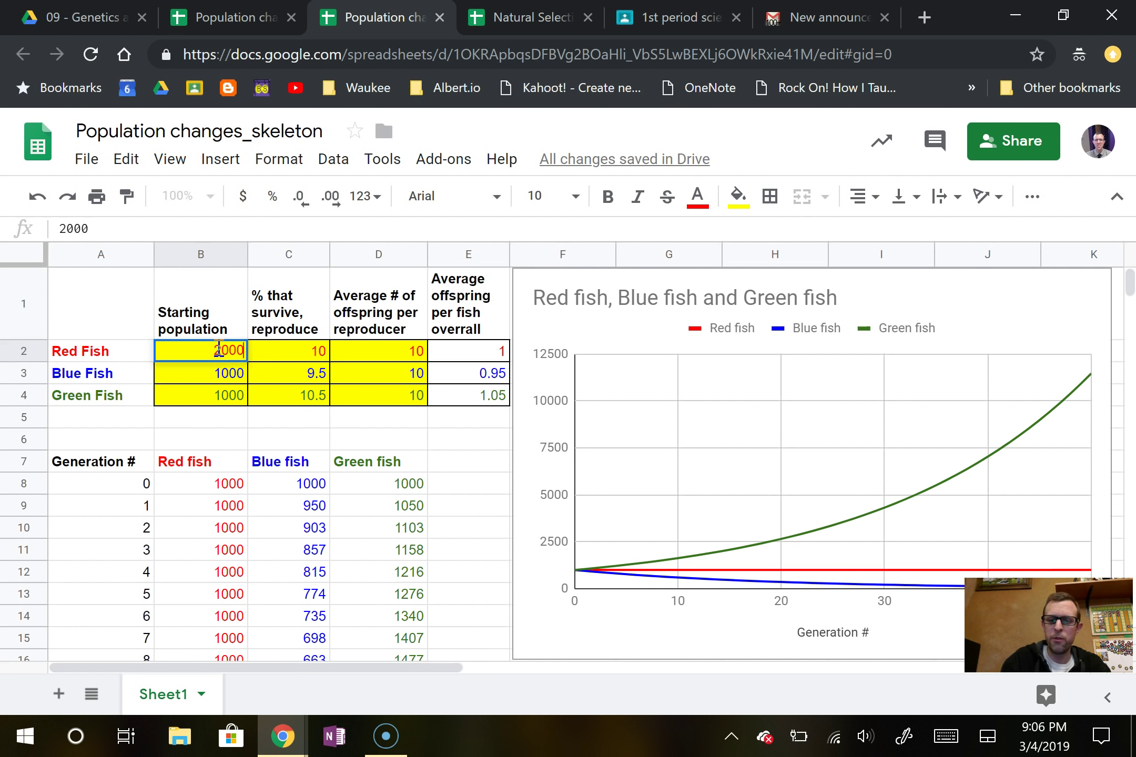
key("Return")
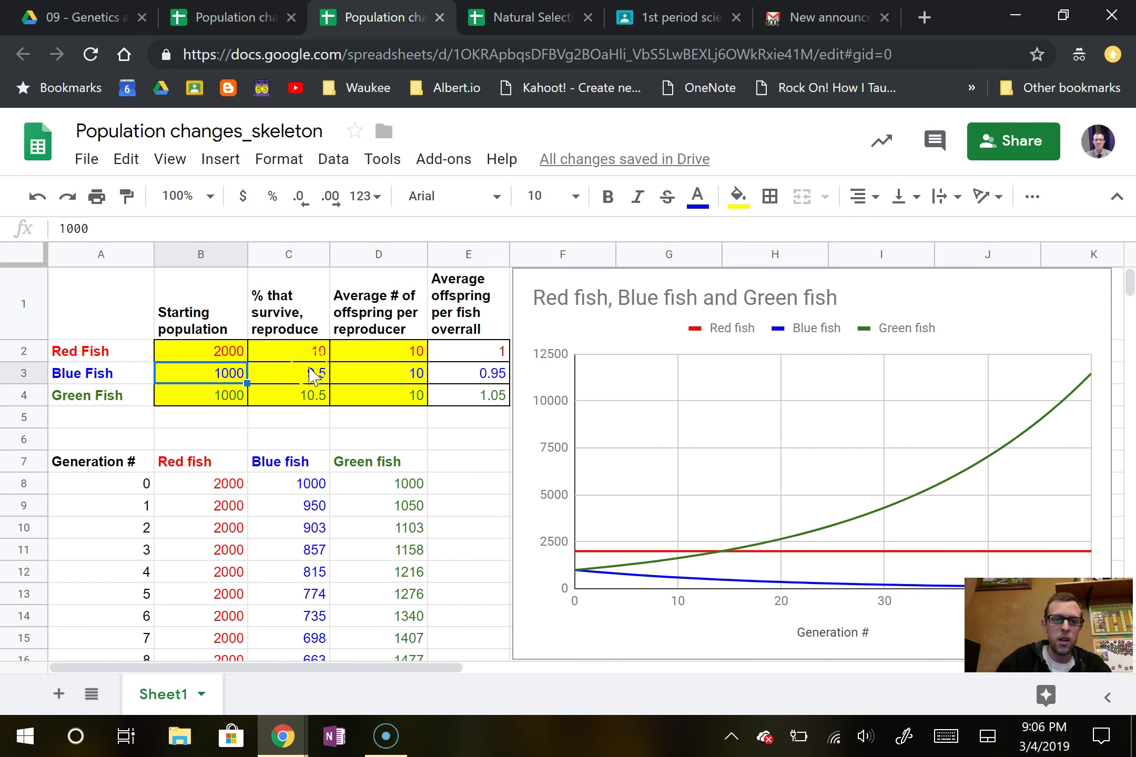
Step: Set the Green Fish percentage that survive and reproduce in C4 to 10.1
left_click(316, 396)
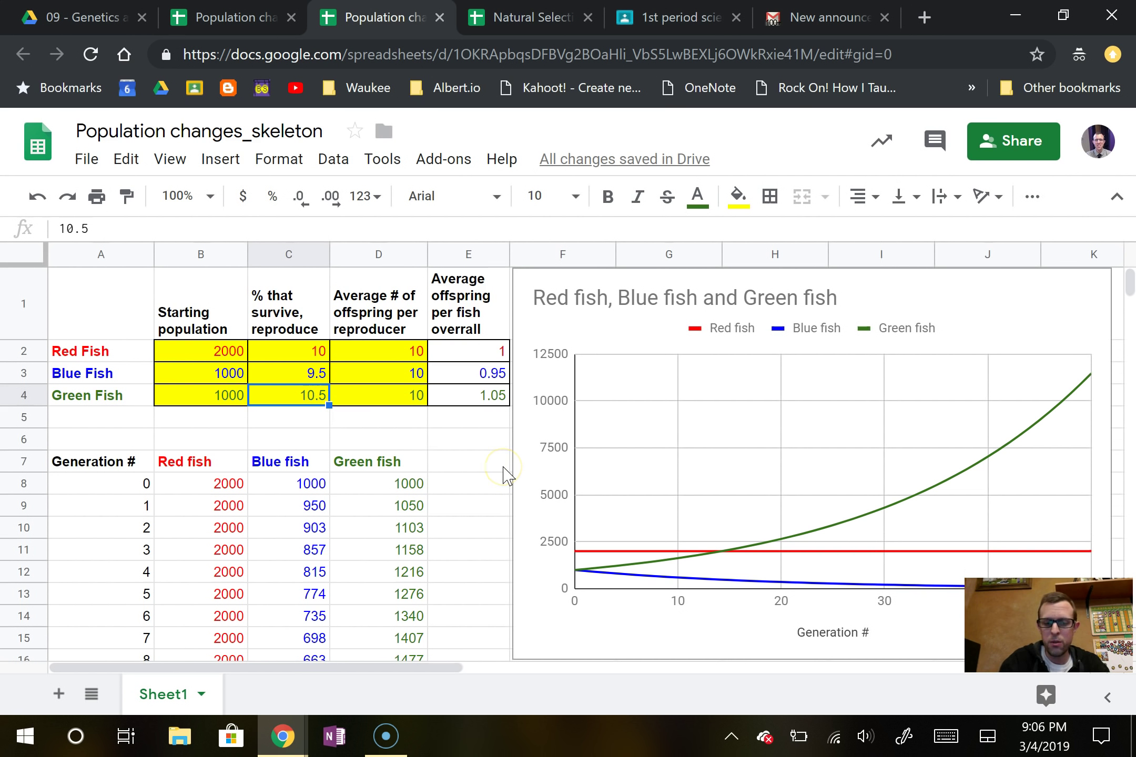
type("10.")
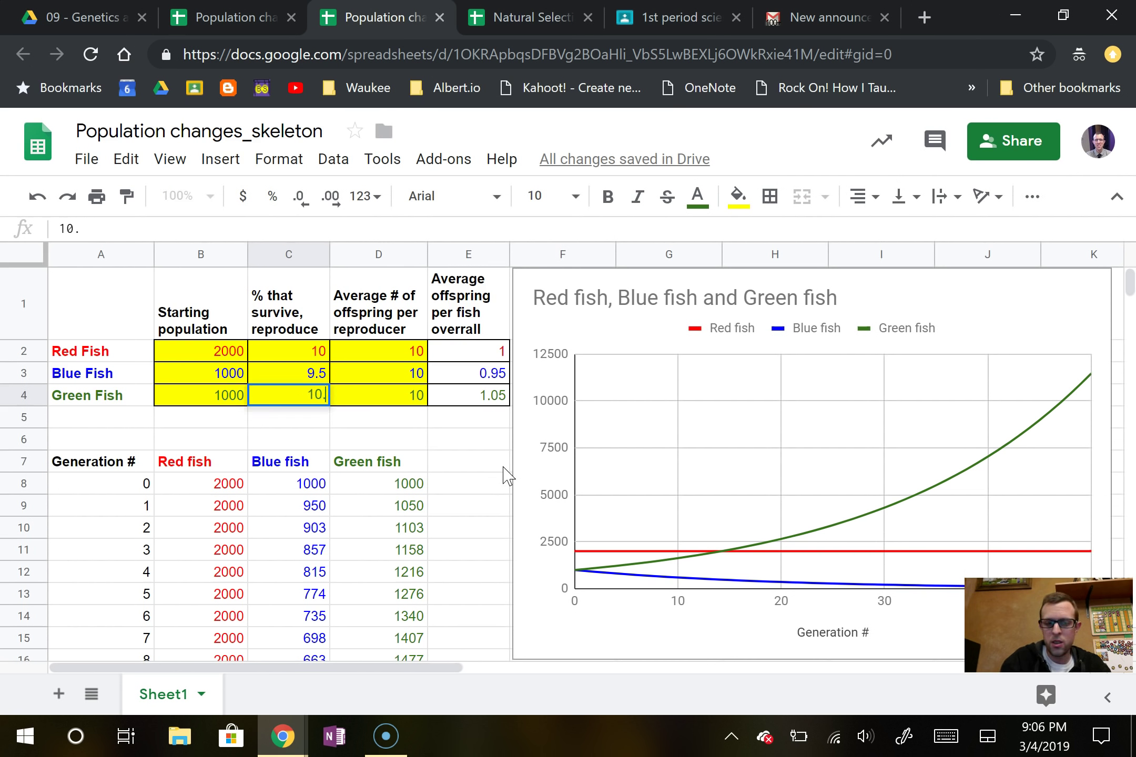
type("1")
key("Return")
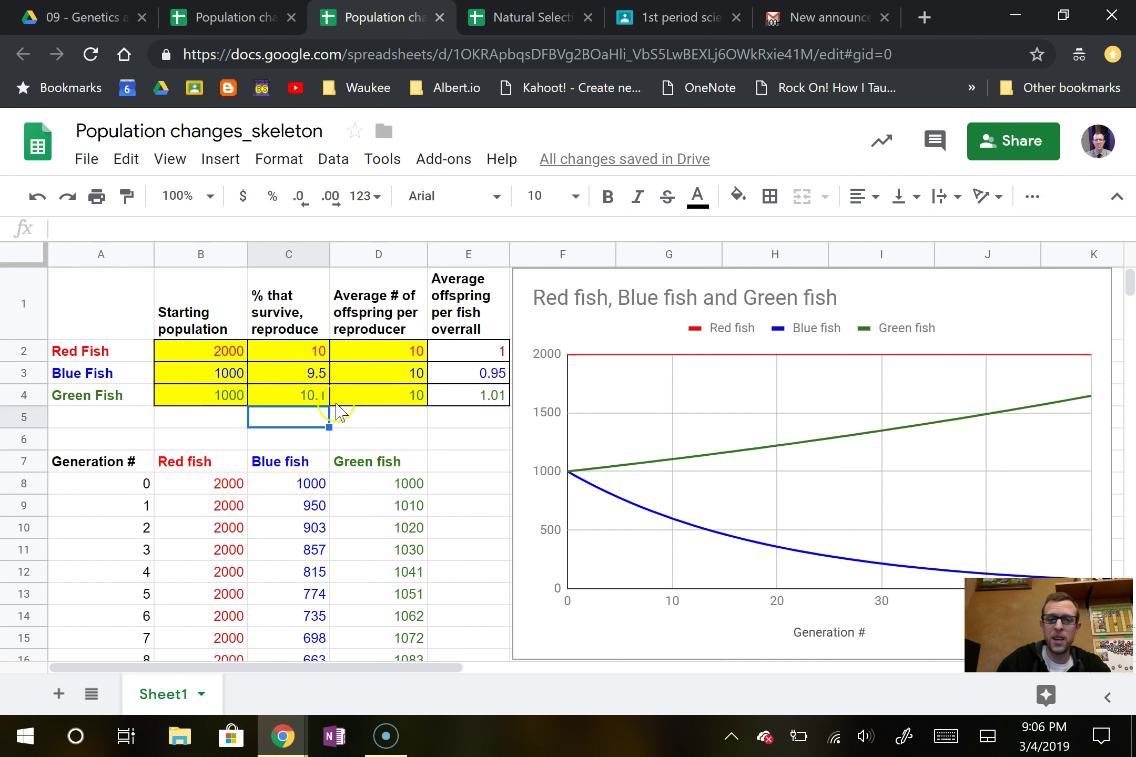
Step: Examine the formulas behind the average offspring per fish overall and the fish populations in the generation table
left_click(501, 349)
left_click(486, 371)
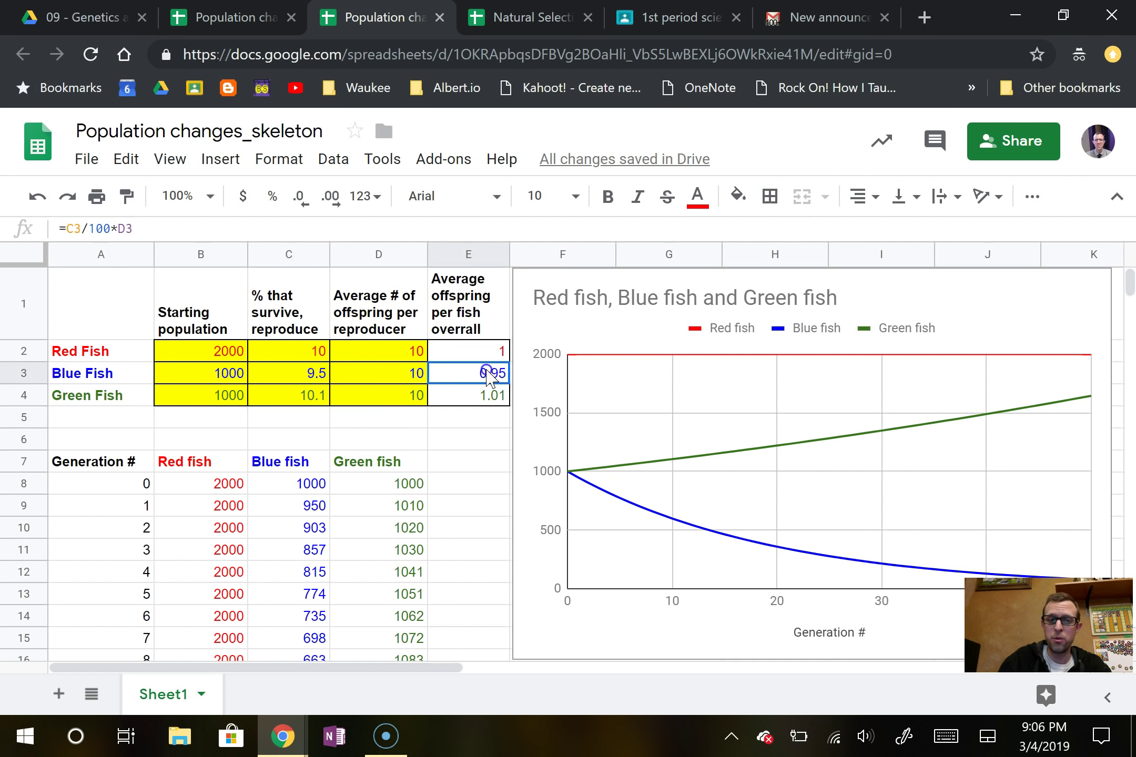
left_click(481, 395)
left_click(383, 494)
left_click(226, 484)
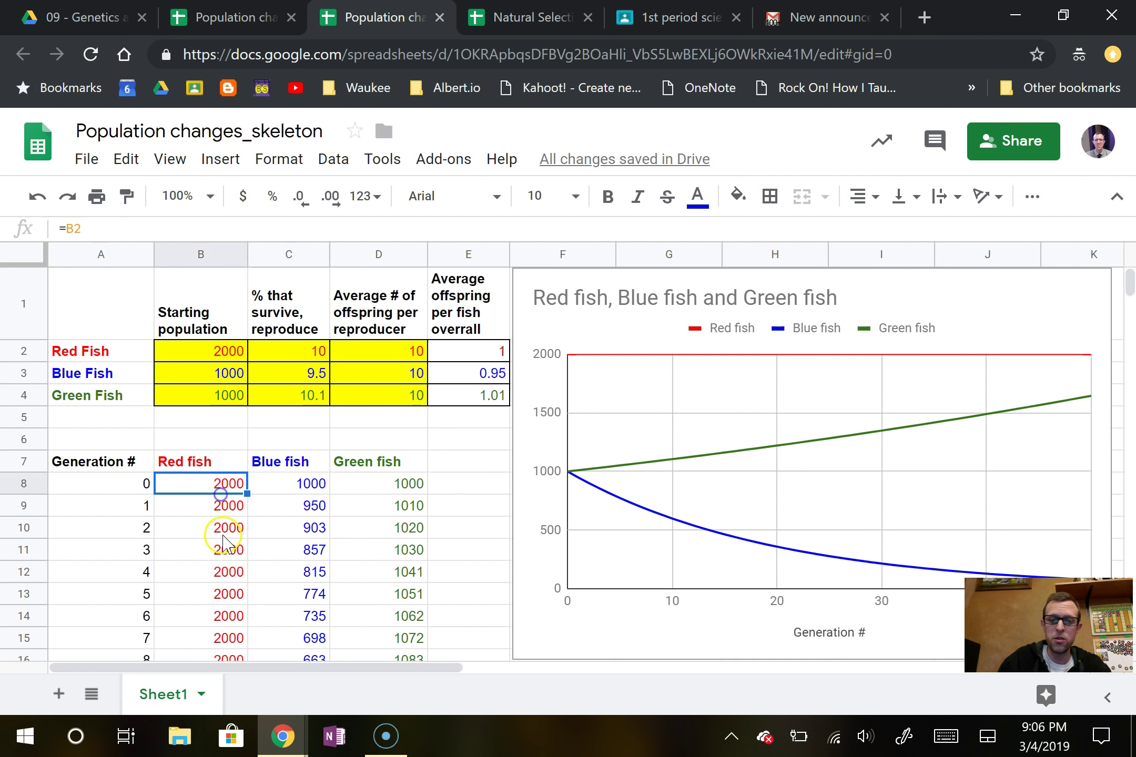
left_click(226, 527)
left_click(302, 550)
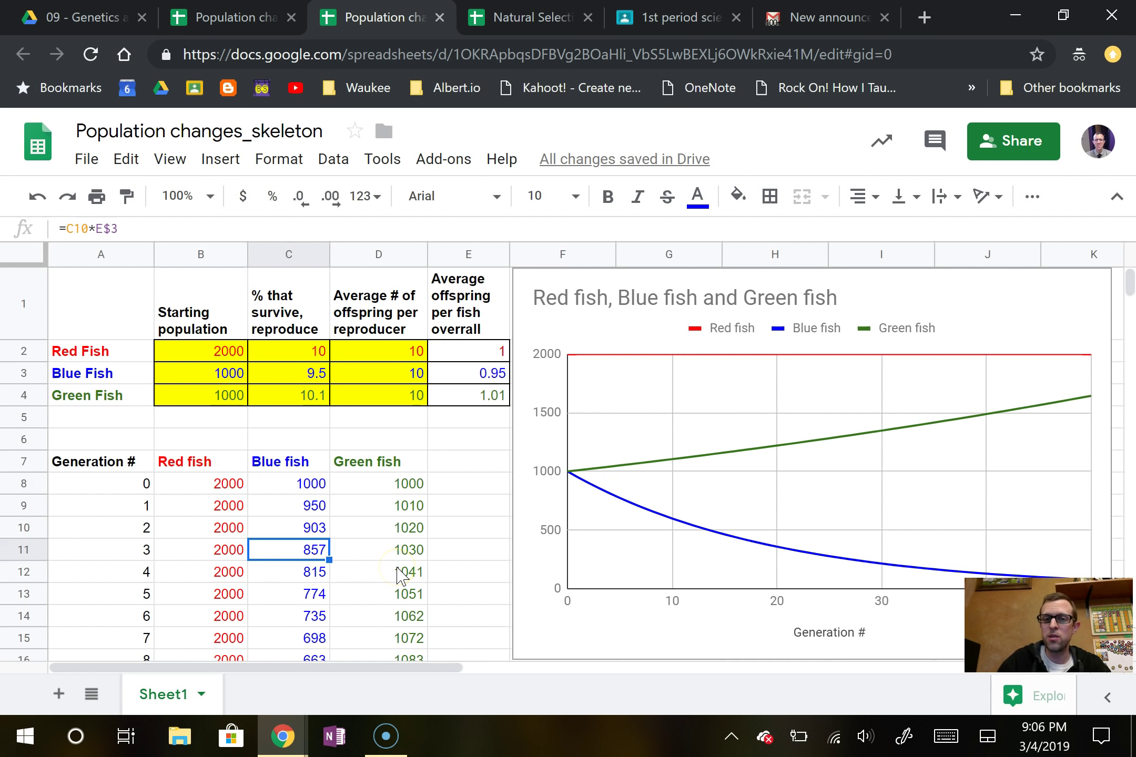
Step: Overwrite the Red Fish average offspring formula in E2 with "sadf", and undo that entry
left_click(482, 361)
type("sadf")
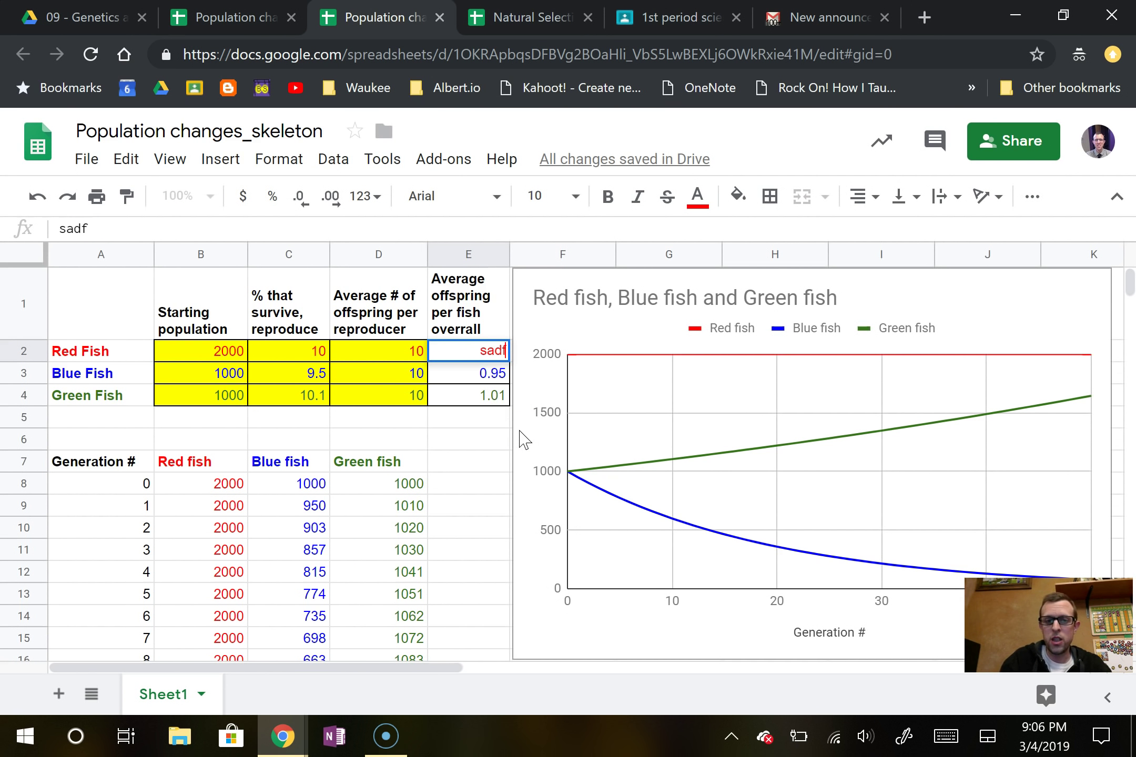
key("Return")
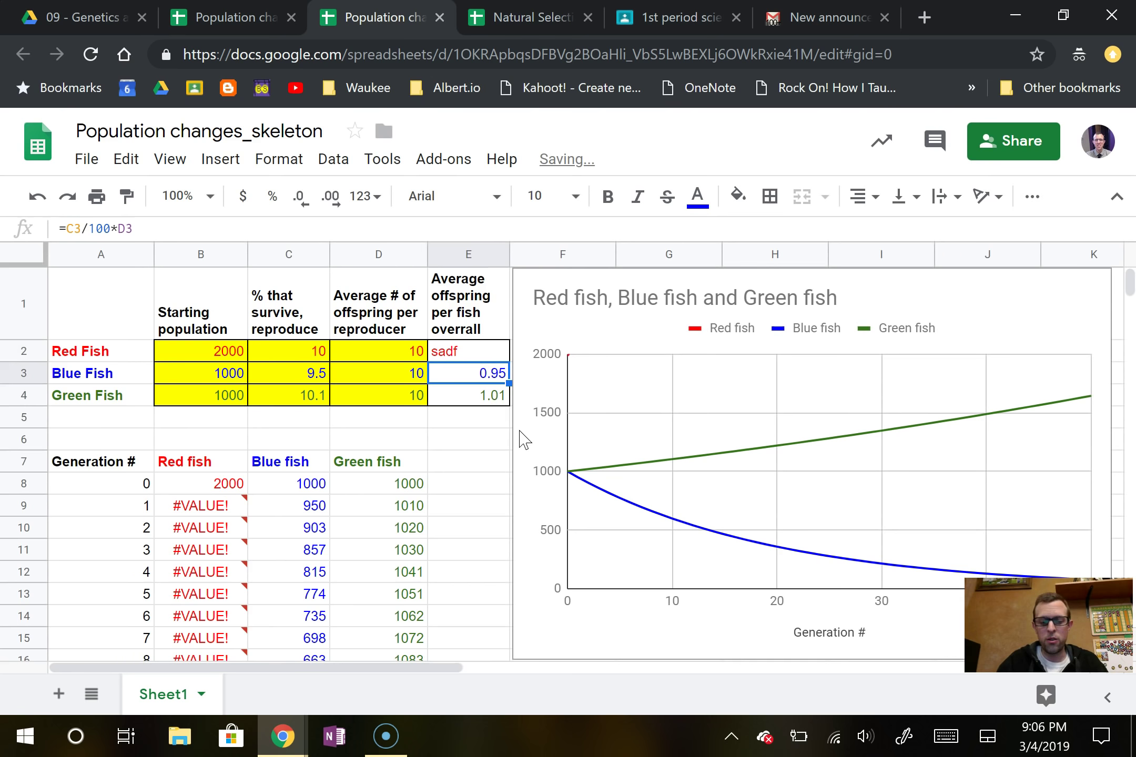
key("ctrl+z")
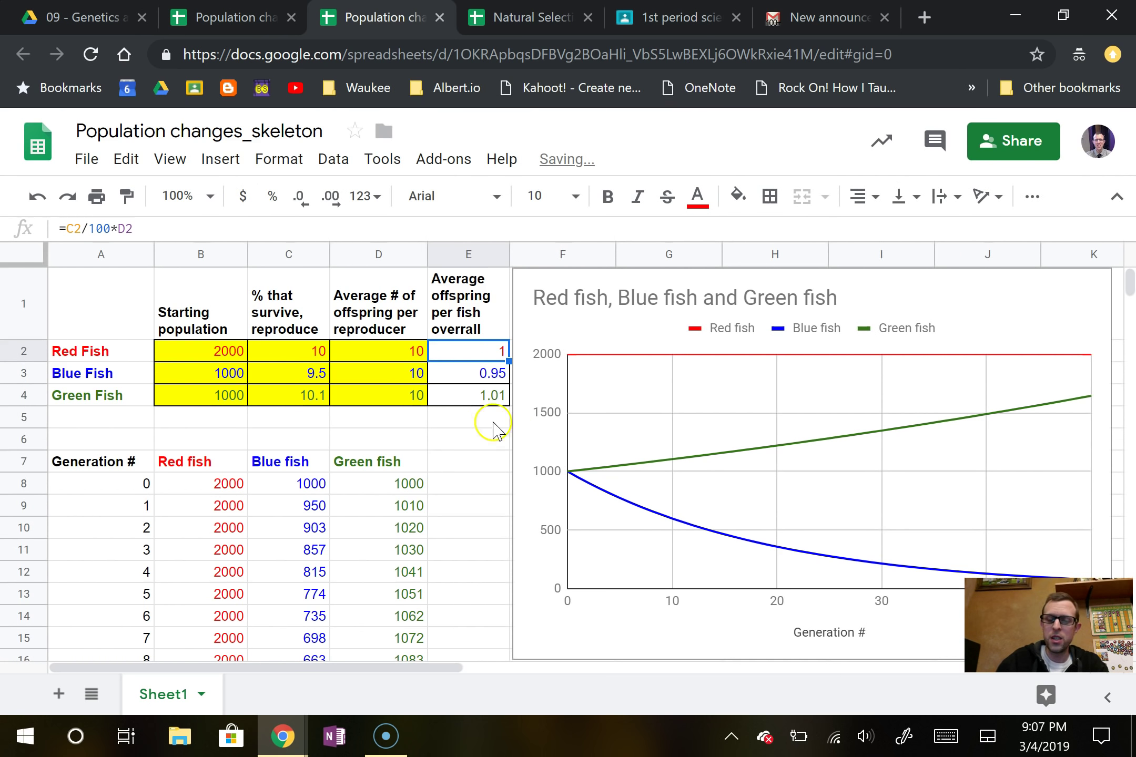